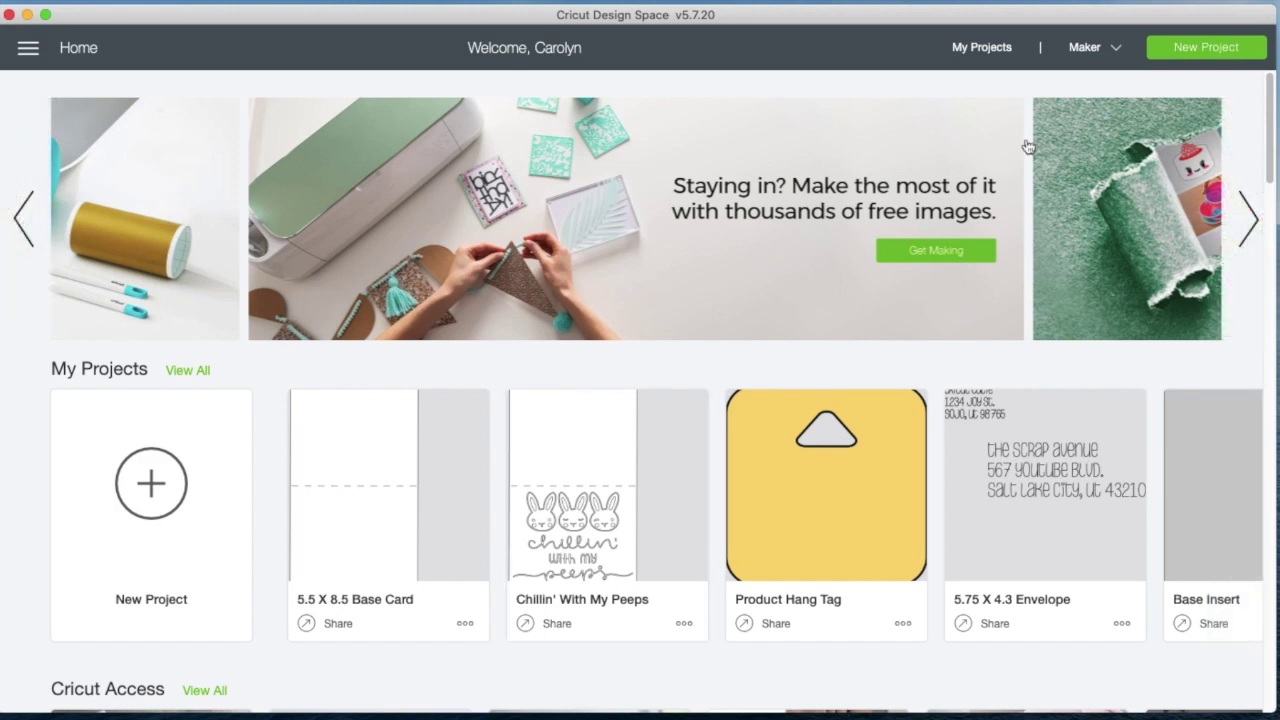
Step: Show the machine choices: Cricut Joy, Cricut Maker and Cricut Explore Family
click(1091, 54)
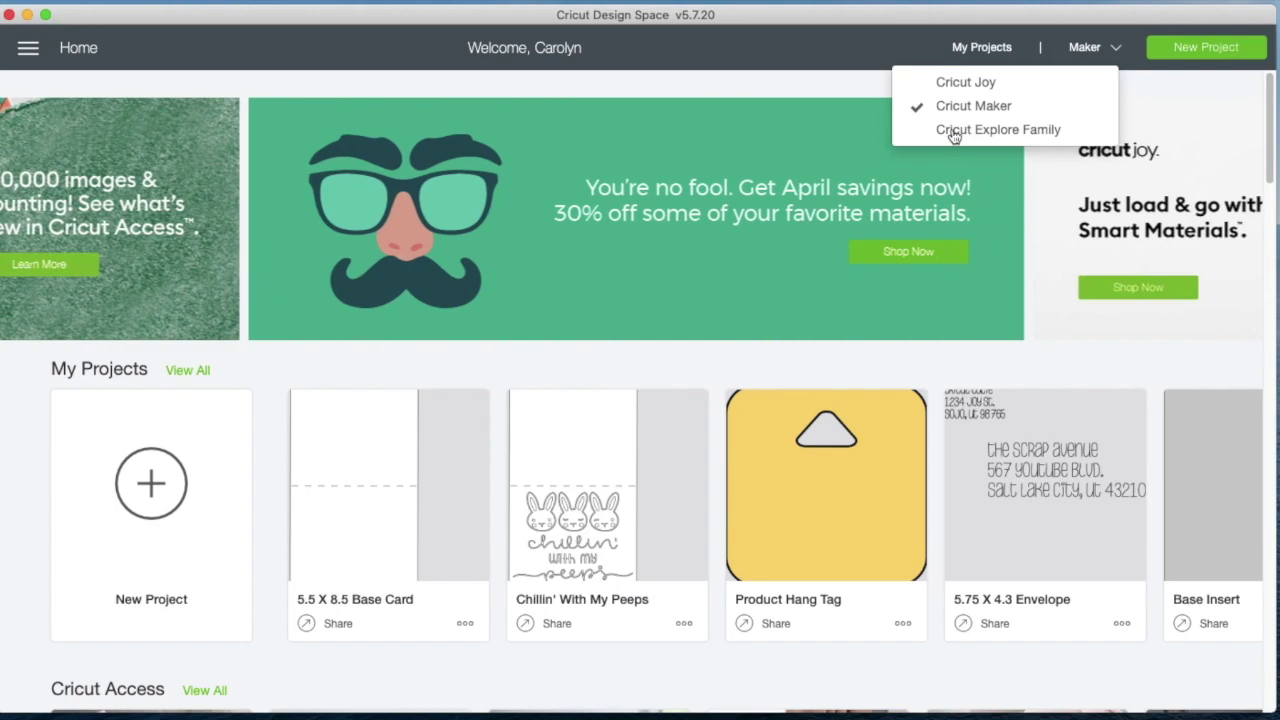
Step: Switch to Cricut Explore Family and star Hearts Rising Card in the full Creative Cards list
click(953, 130)
scroll(630, 250, down, 3)
scroll(630, 250, down, 1)
scroll(630, 250, down, 4)
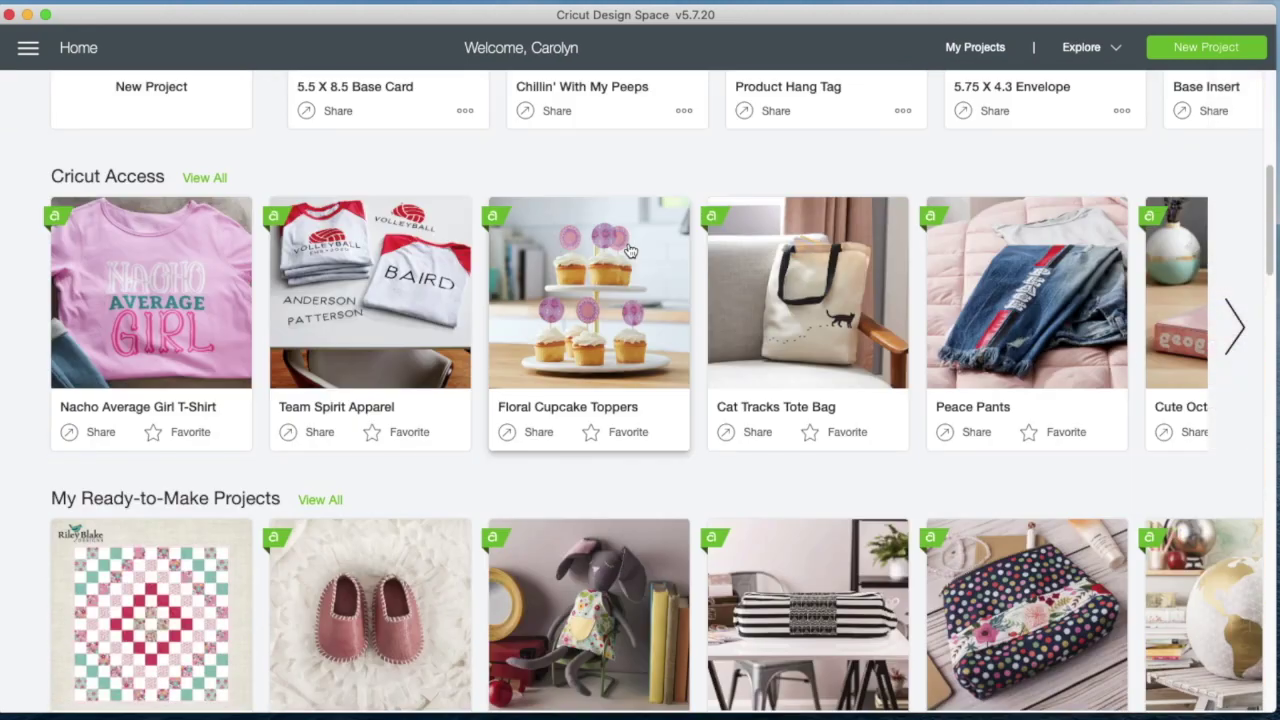
scroll(628, 248, down, 8)
scroll(628, 248, down, 2)
scroll(628, 248, down, 3)
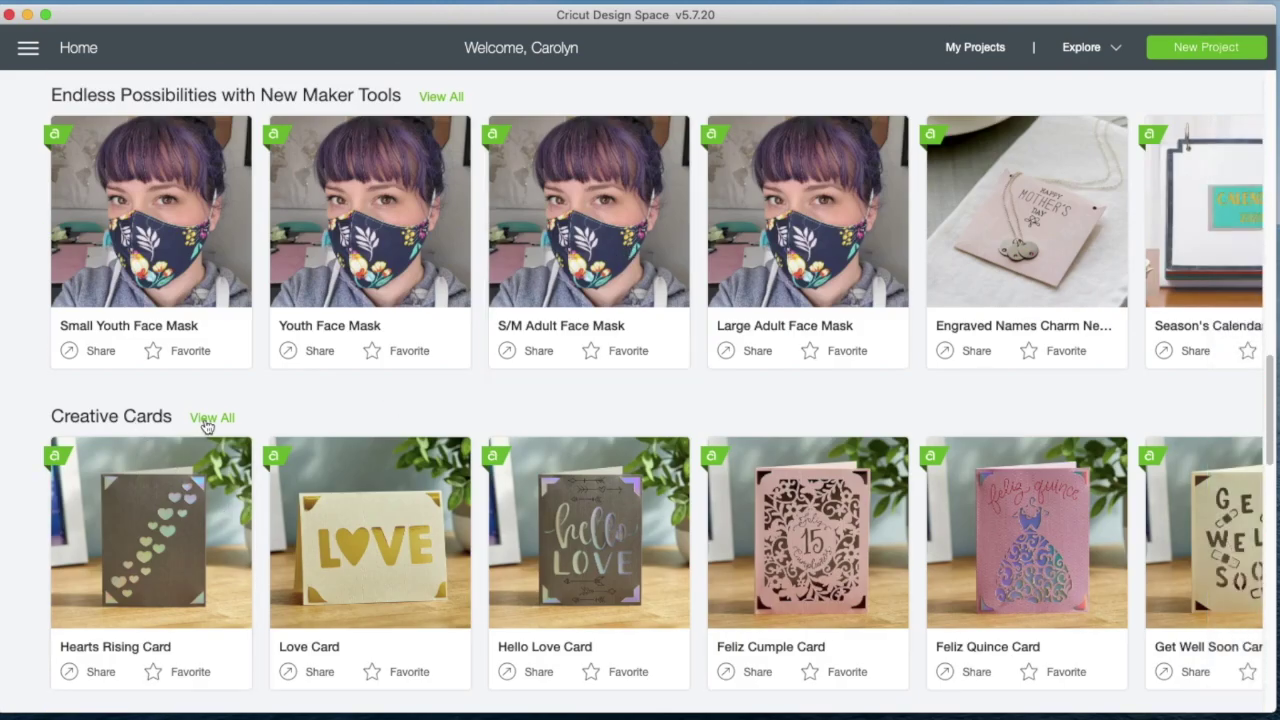
click(206, 426)
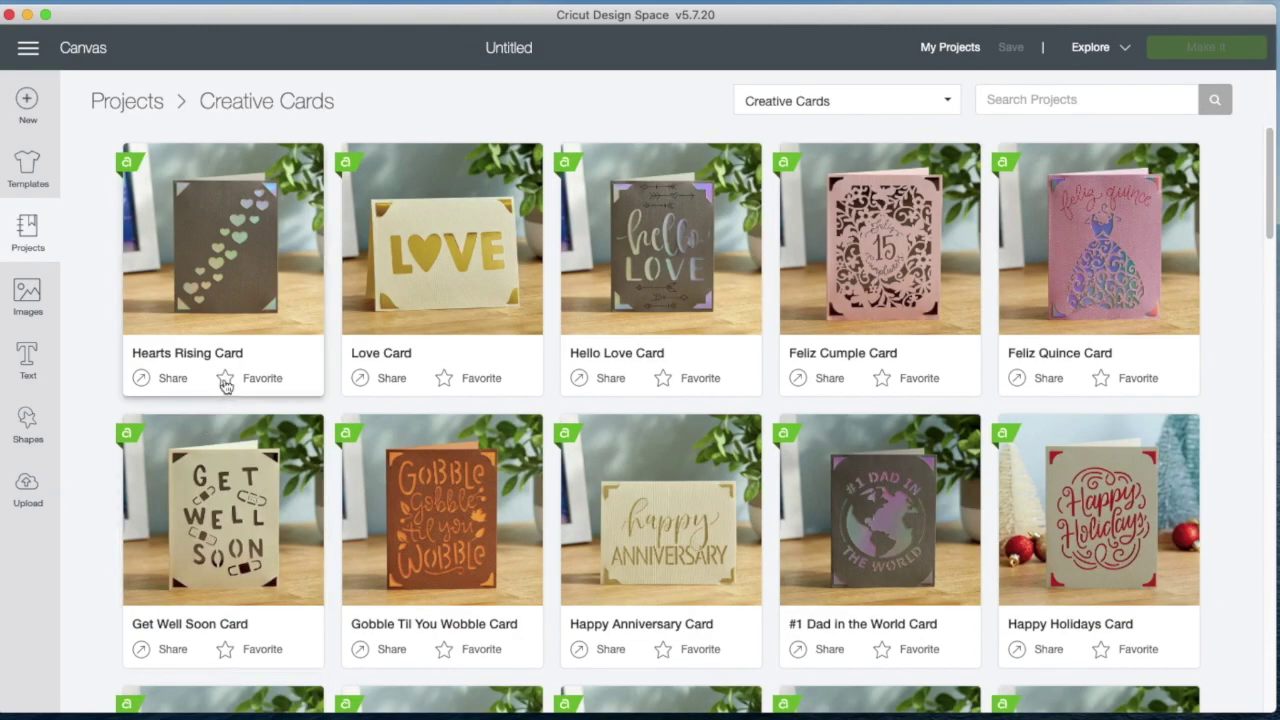
click(226, 380)
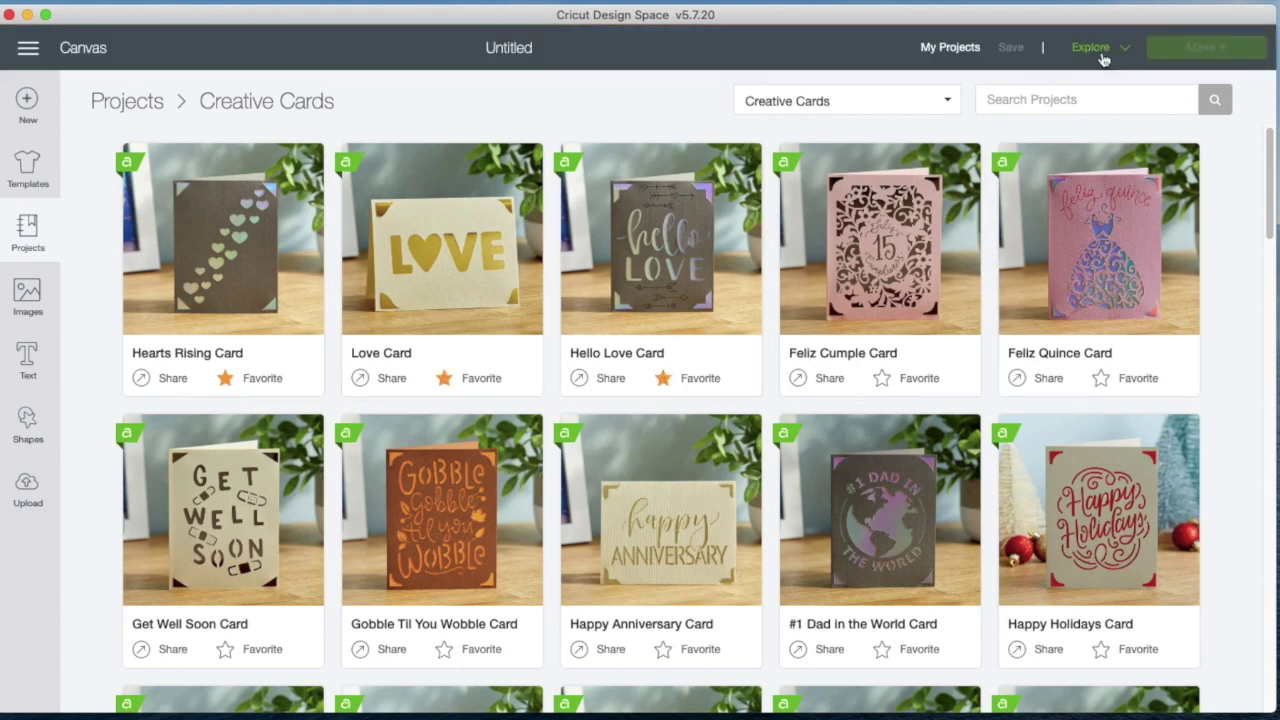
Step: Select Cricut Maker again and filter the projects to My Favorites
click(1098, 50)
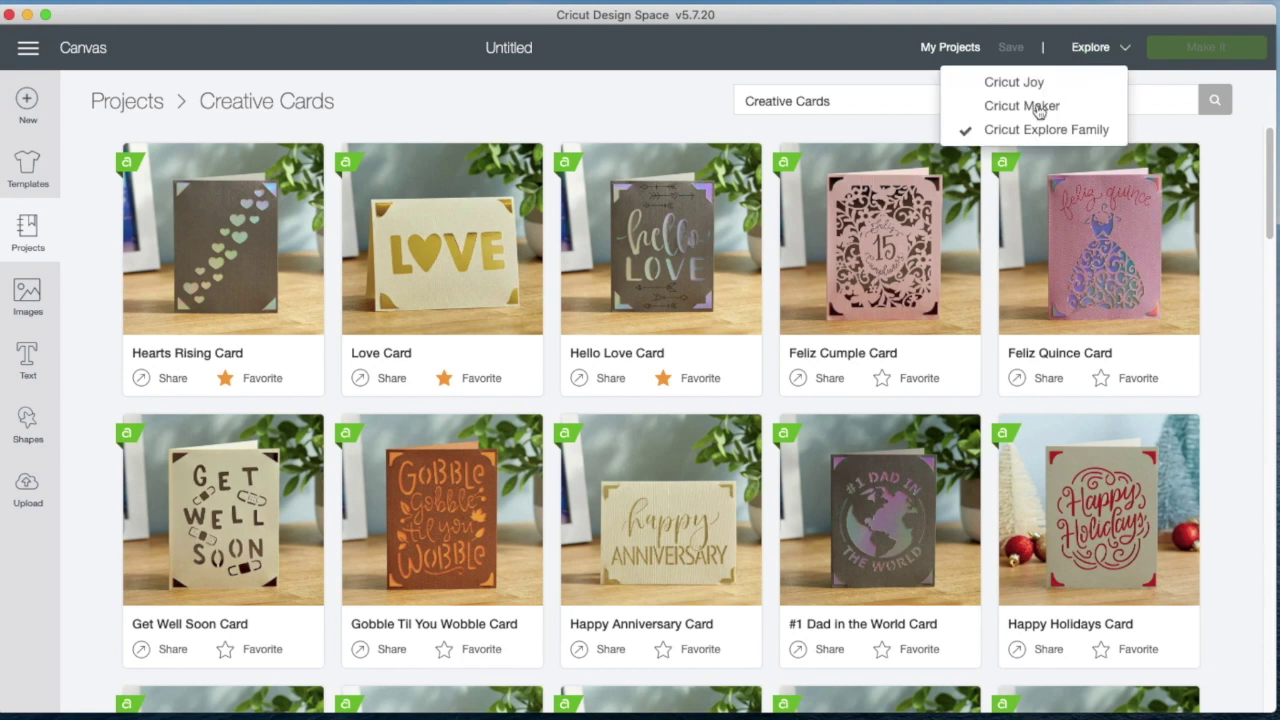
click(1038, 108)
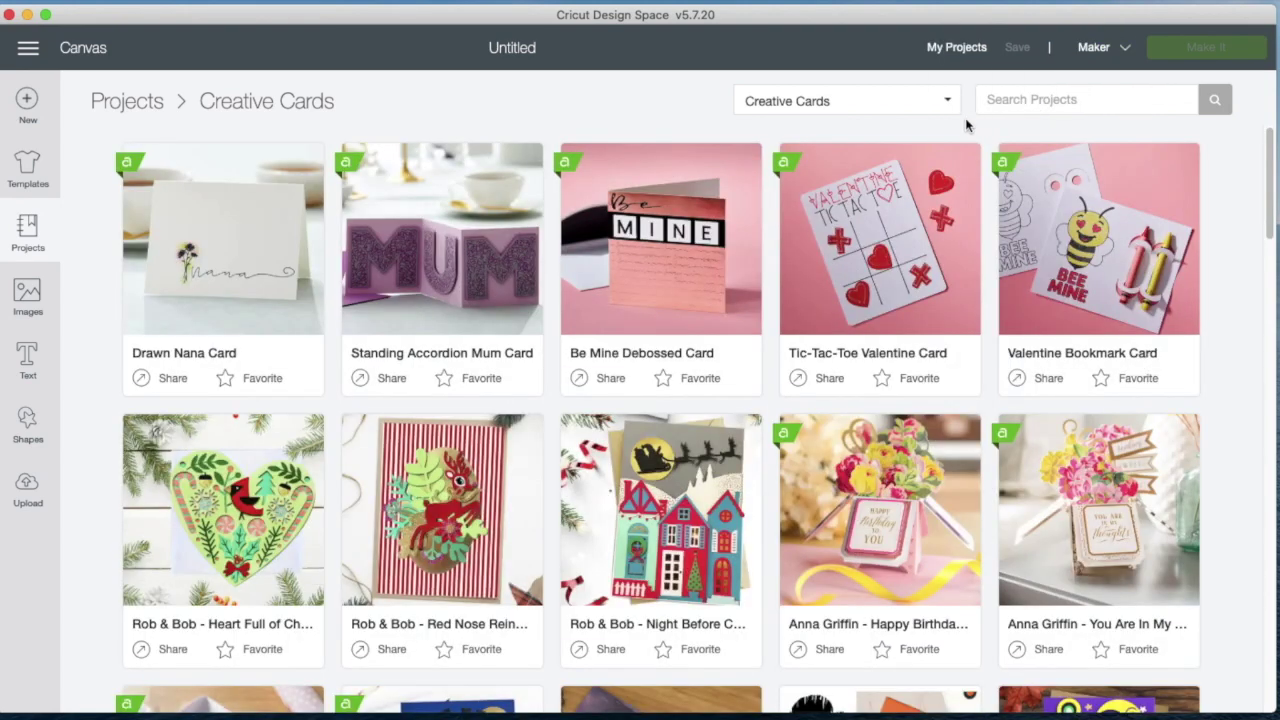
click(905, 107)
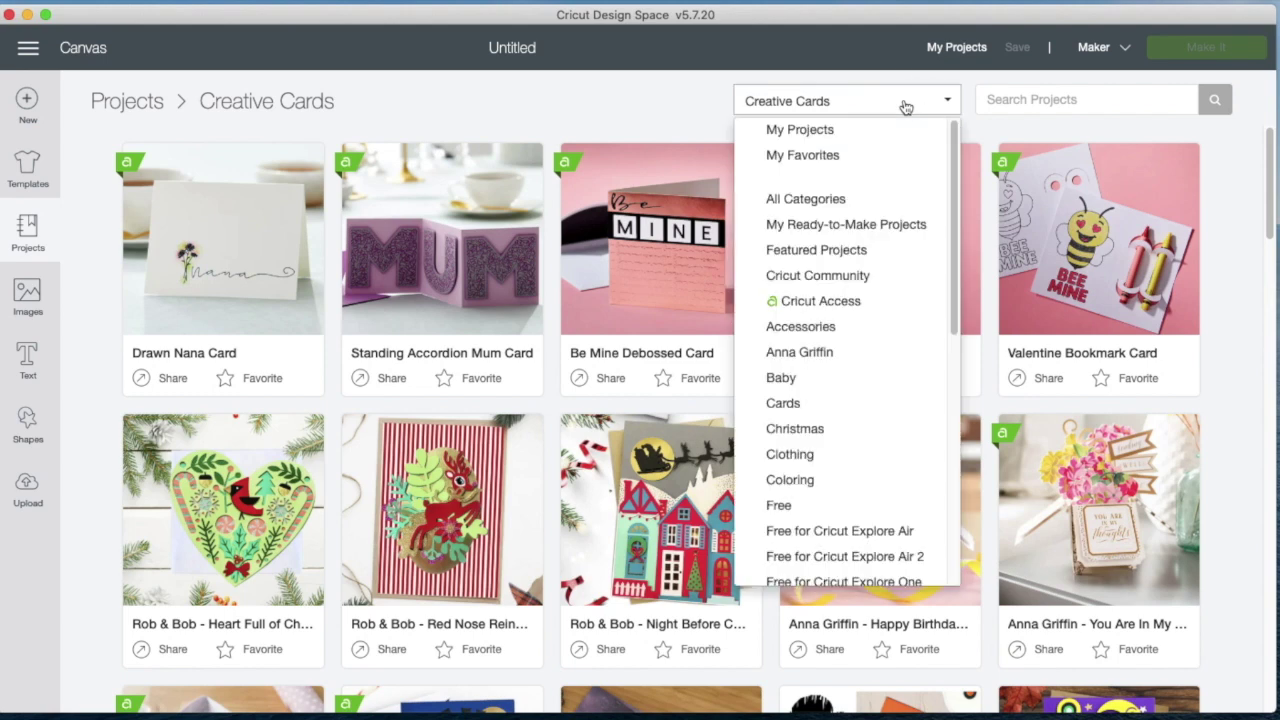
click(821, 160)
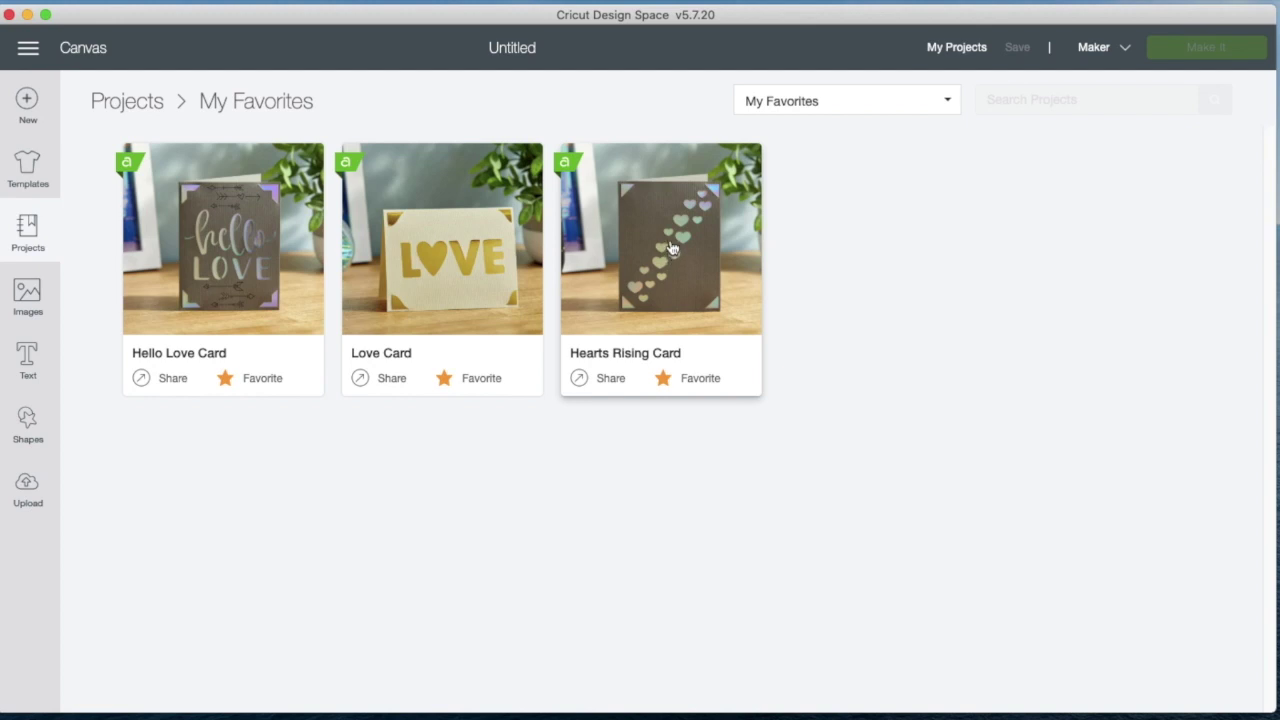
Step: Open Hearts Rising Card, move its hearts to the mat's upper-right, and continue
click(672, 248)
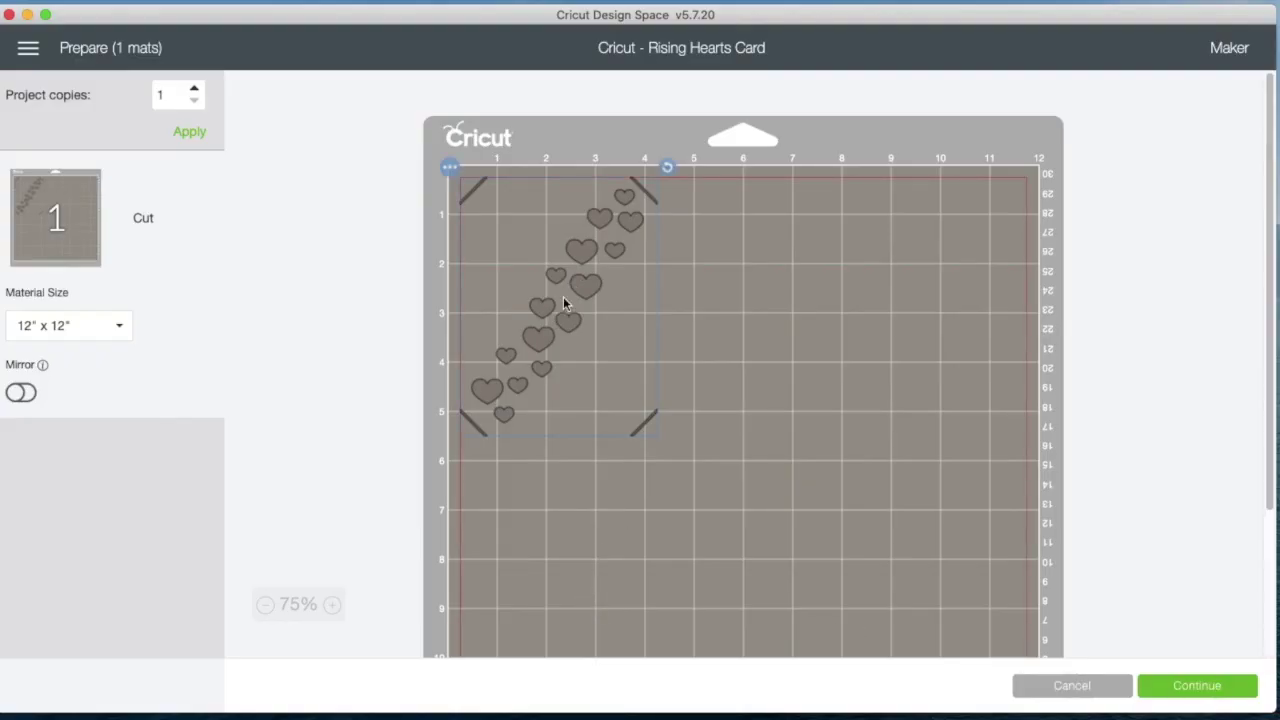
drag(576, 258, 956, 188)
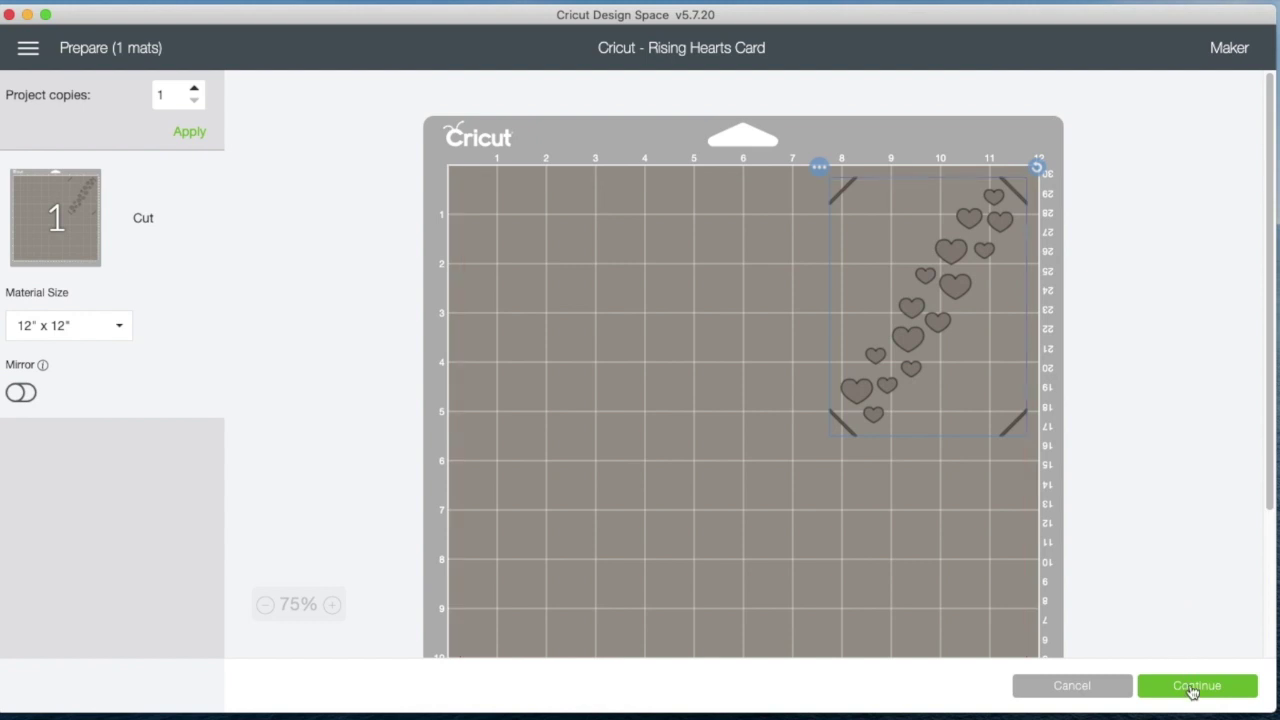
click(1192, 688)
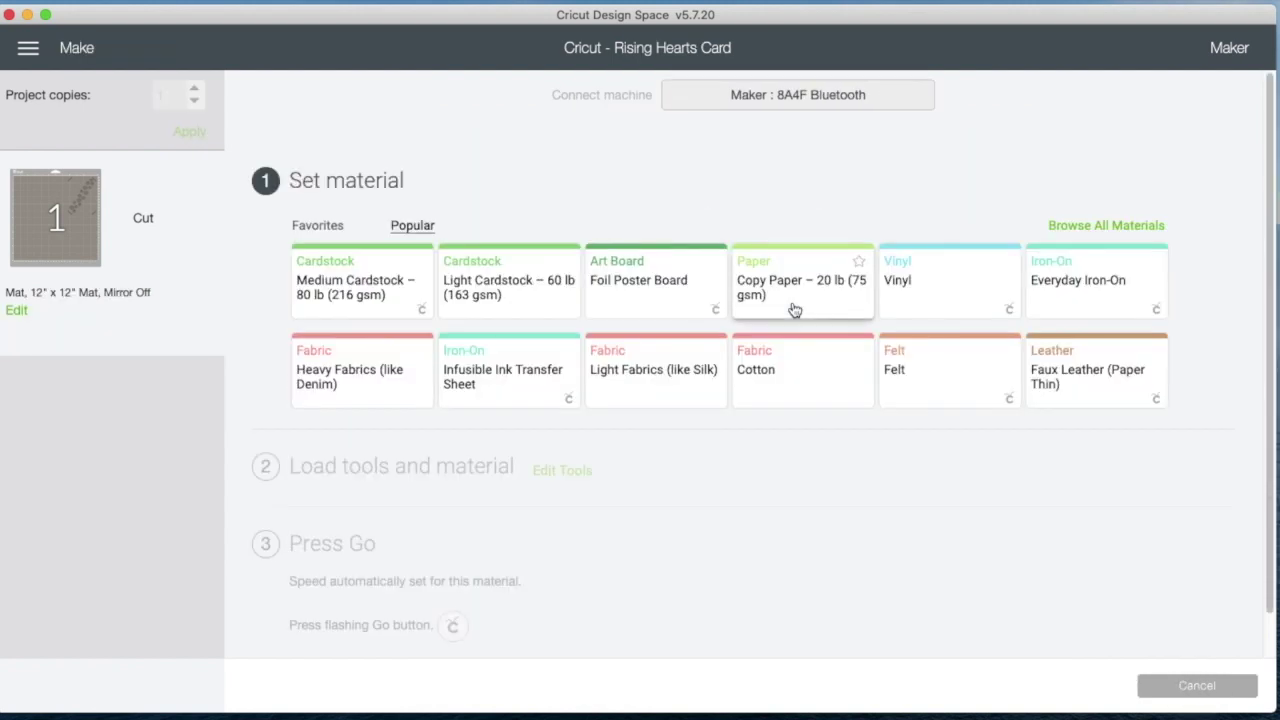
Step: Choose Medium Cardstock – 80 lb as the cut material
click(364, 285)
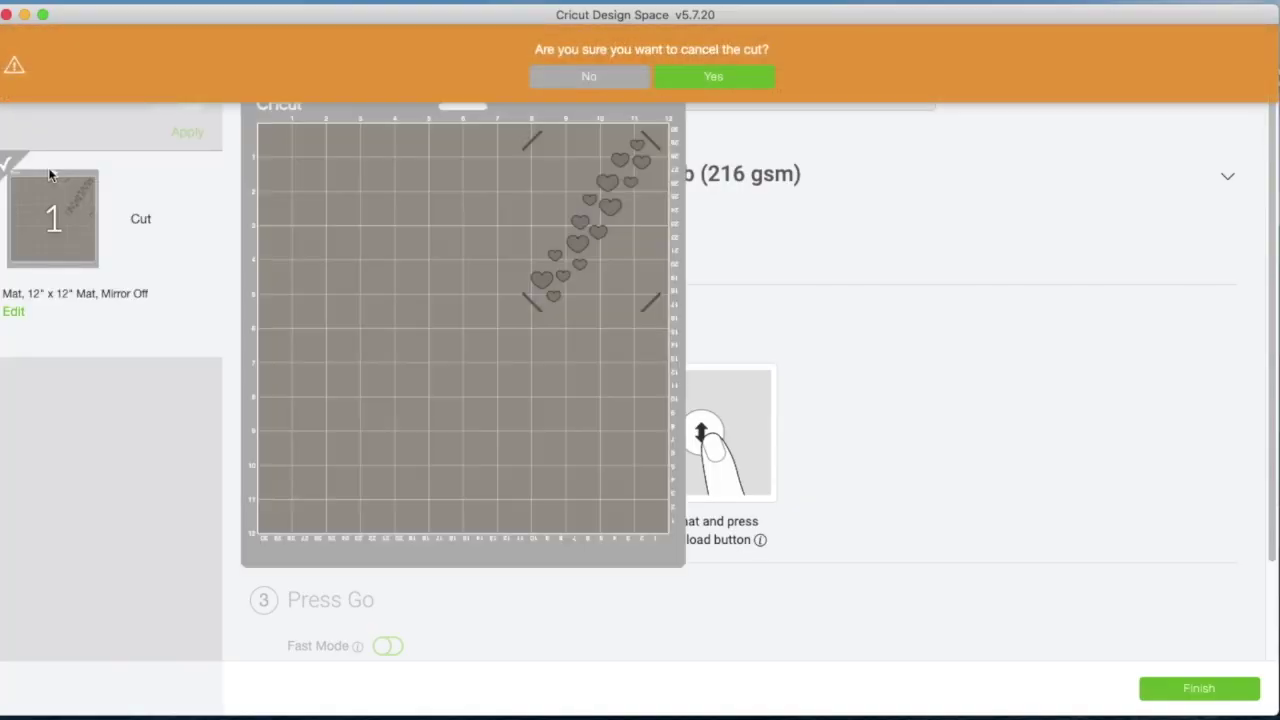
Step: Confirm cancelling the cut and add a white 4.25 × 5.5 in Square on a new canvas
click(720, 77)
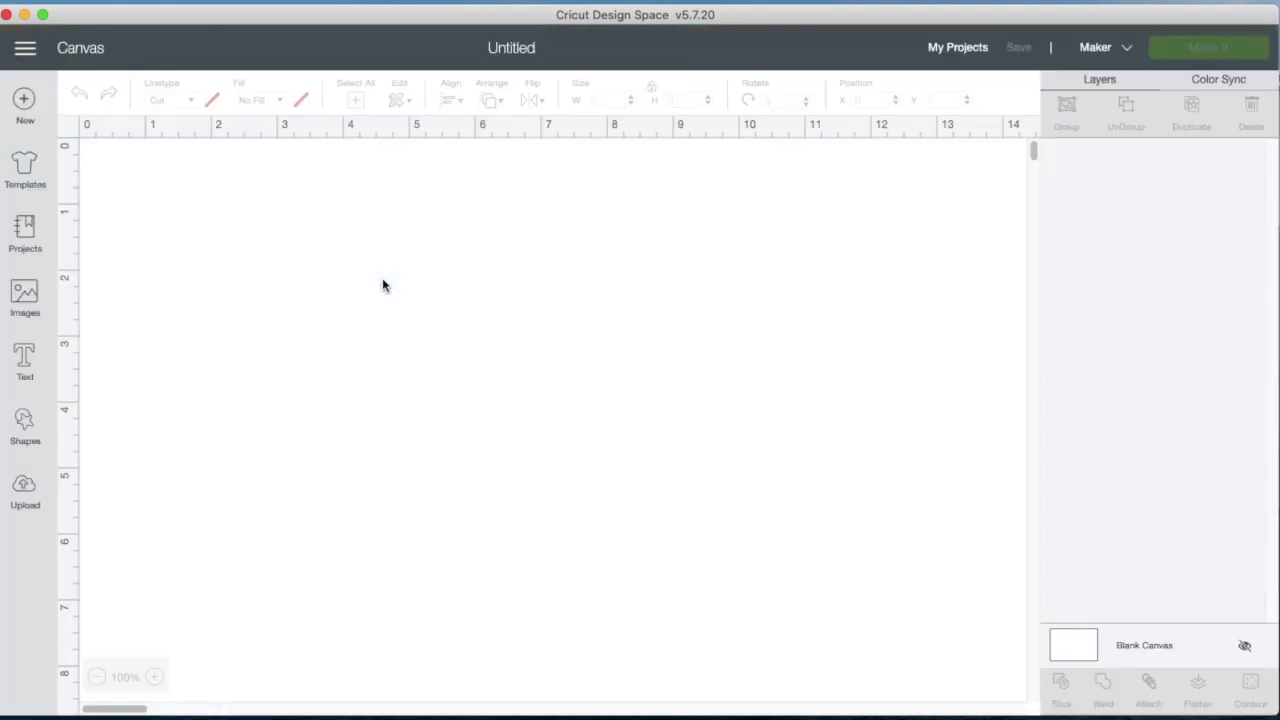
click(20, 429)
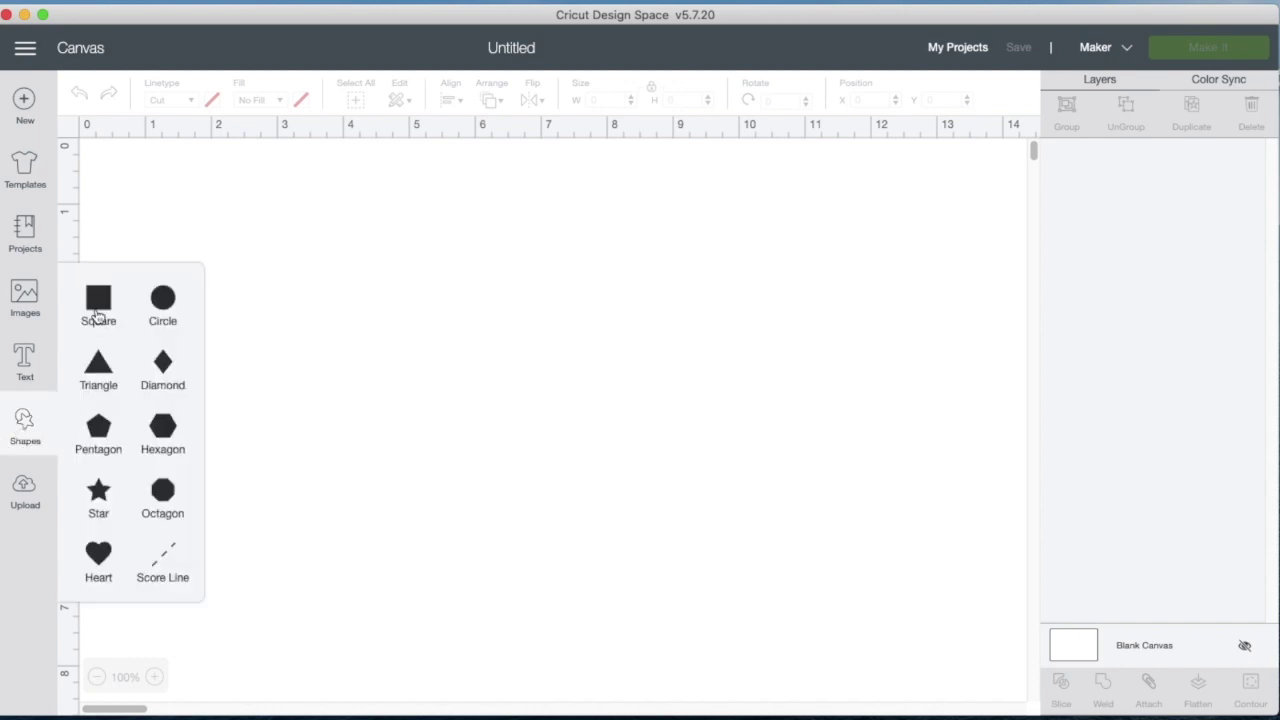
click(98, 305)
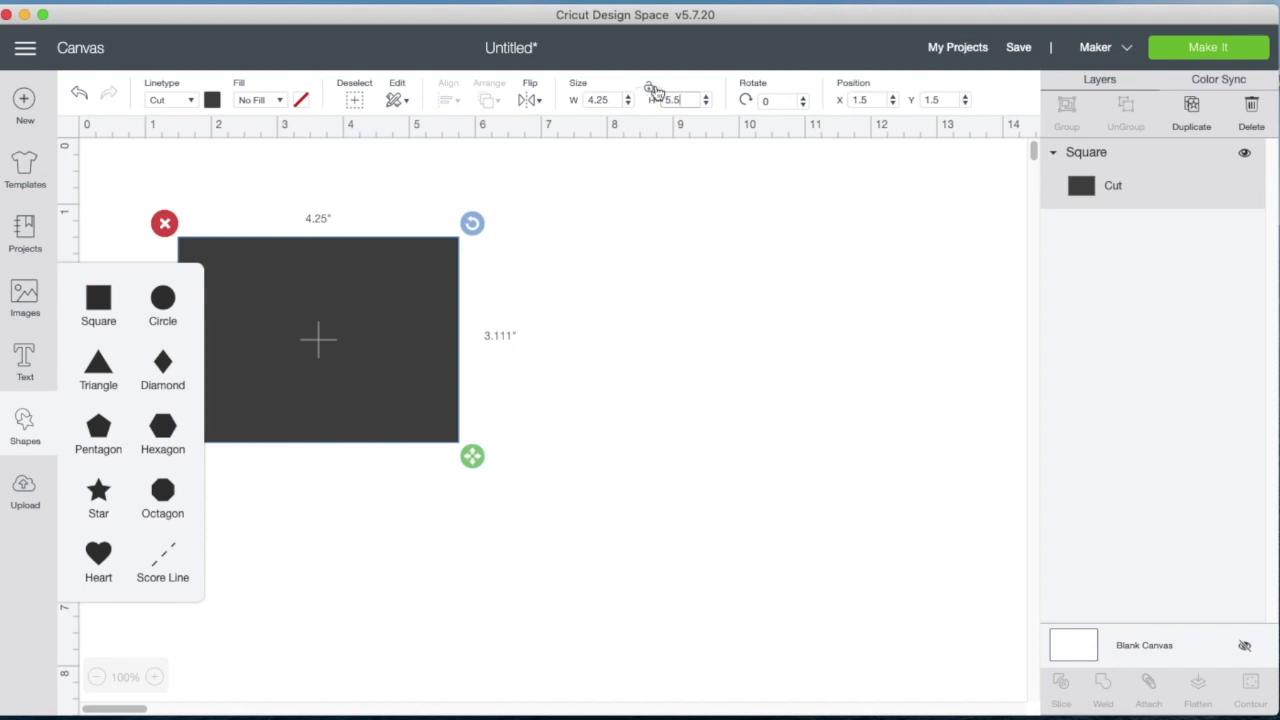
click(212, 101)
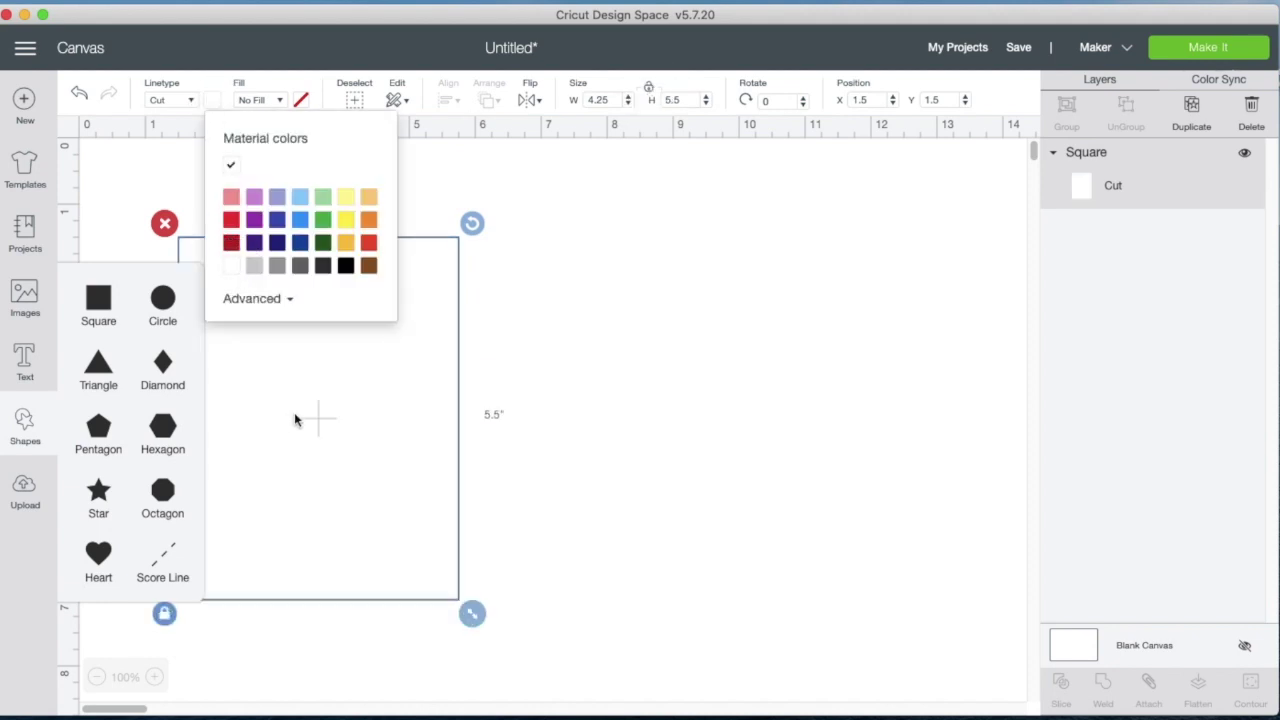
drag(294, 417, 745, 343)
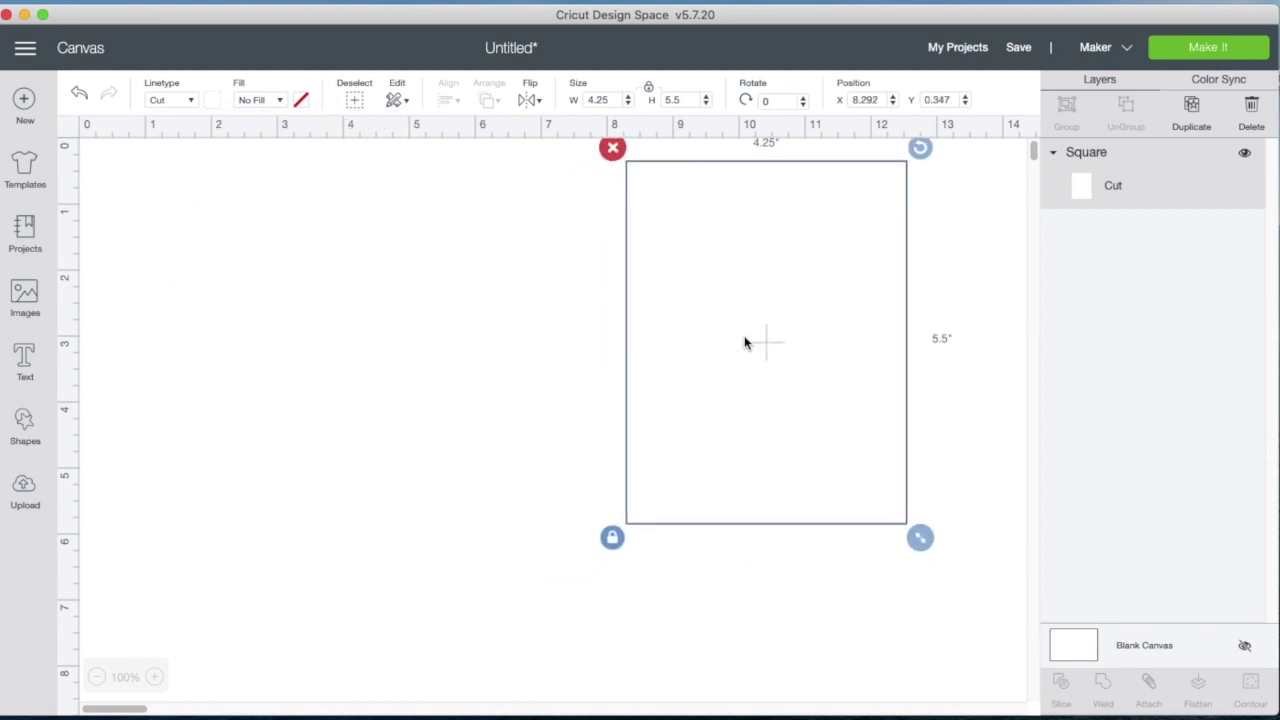
Step: Add a Thursday Type text box in Writing style and begin typing 'Together'
click(25, 362)
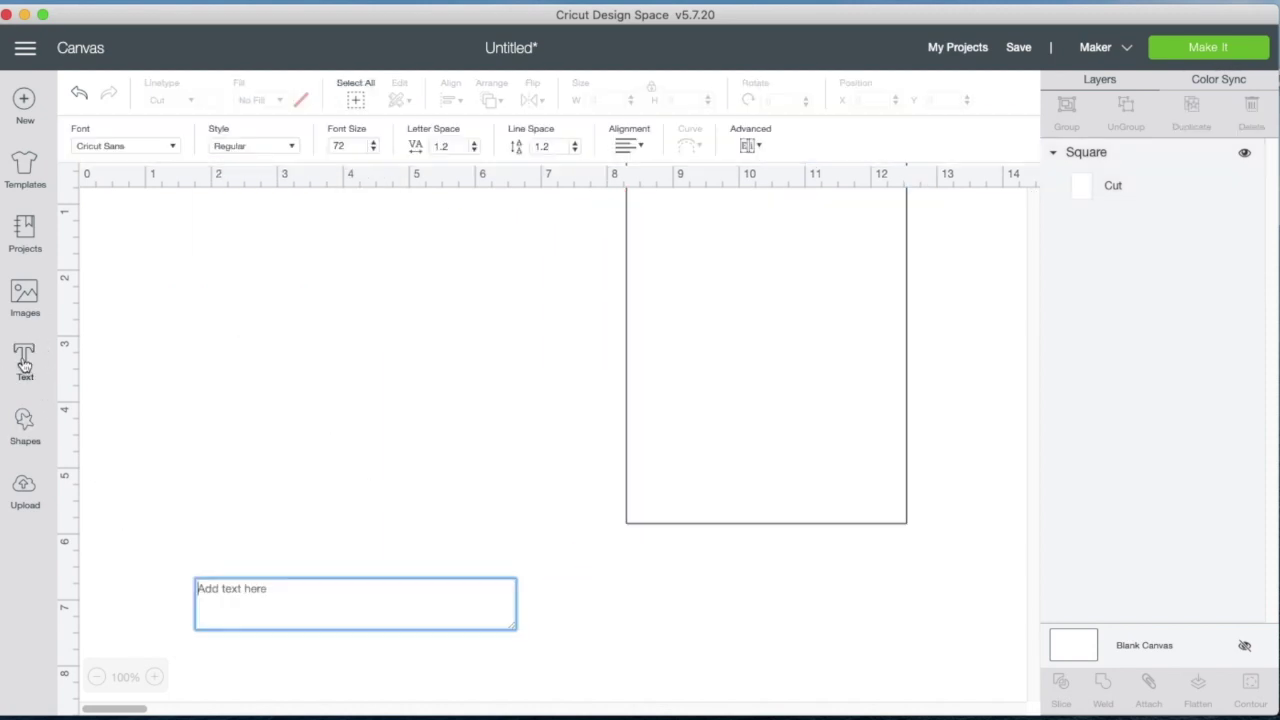
click(126, 147)
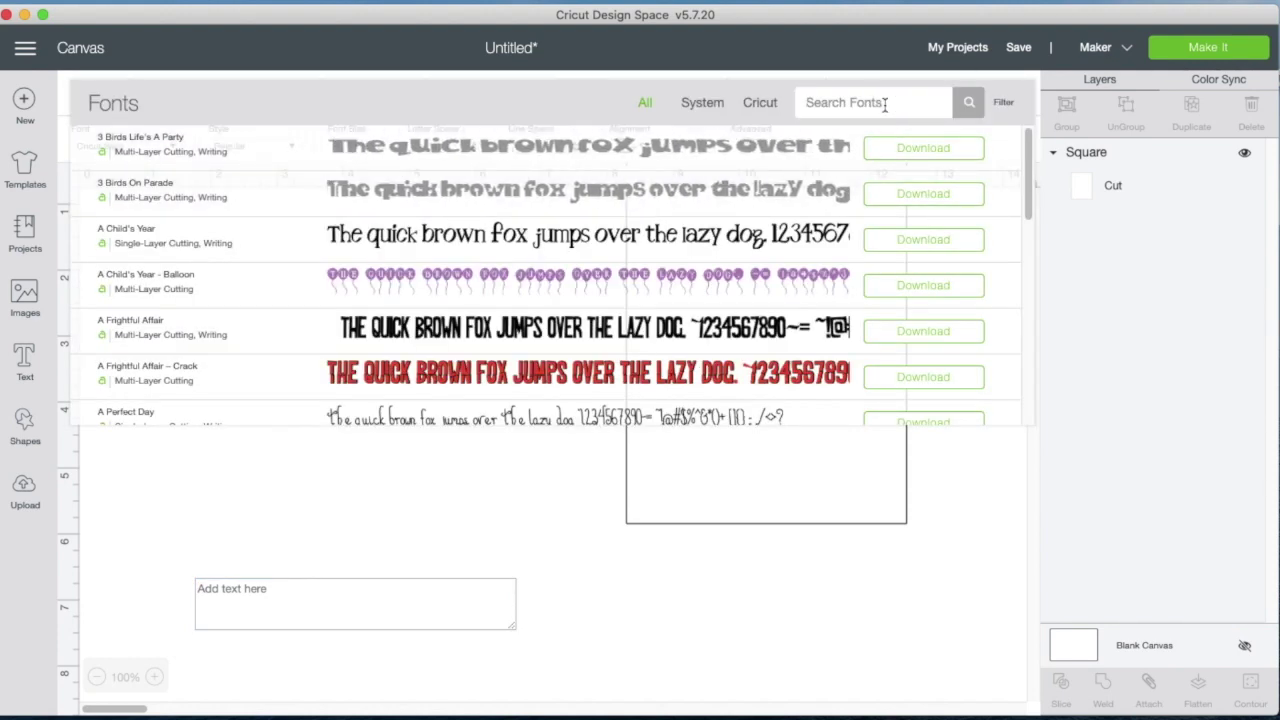
text(Thu)
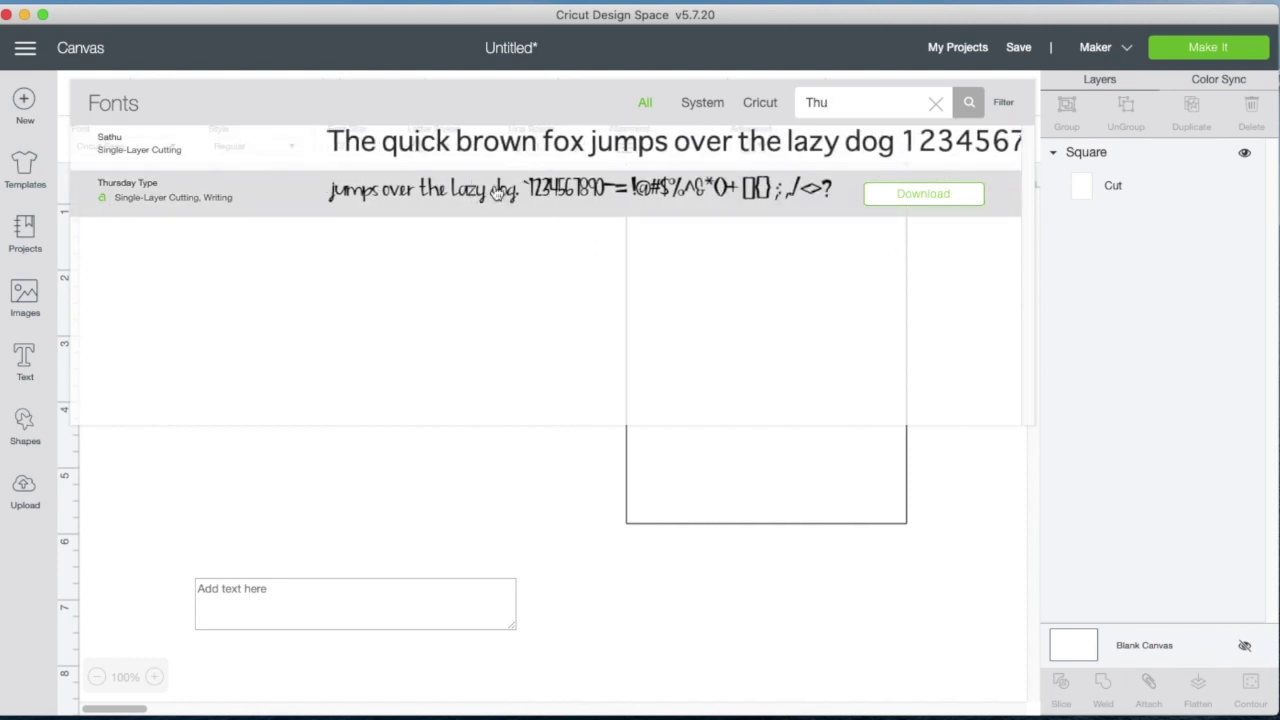
click(496, 192)
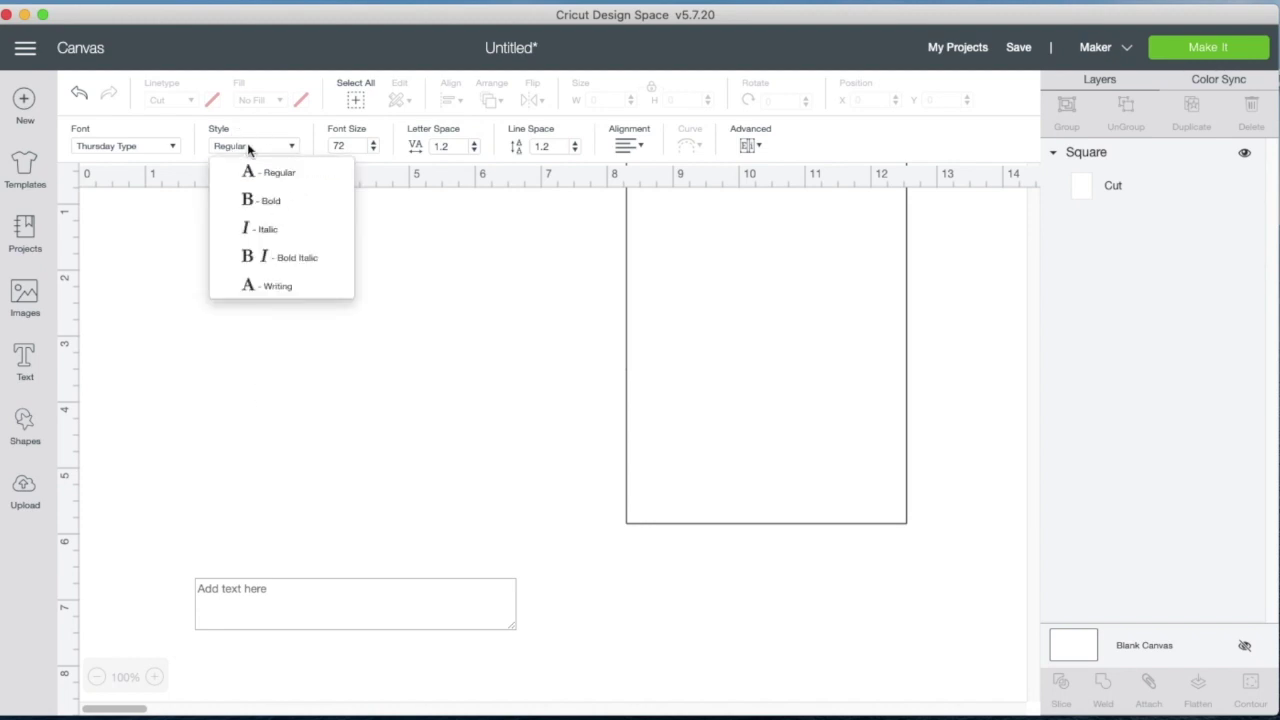
click(272, 288)
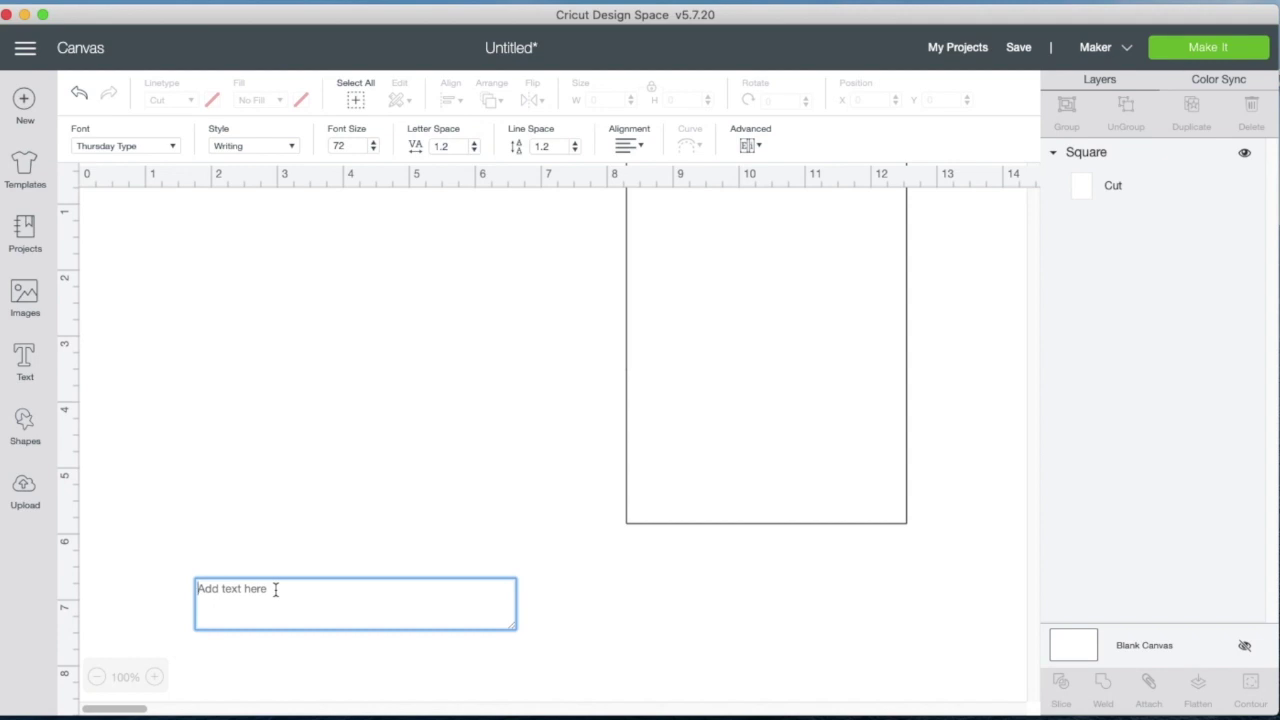
text(Together)
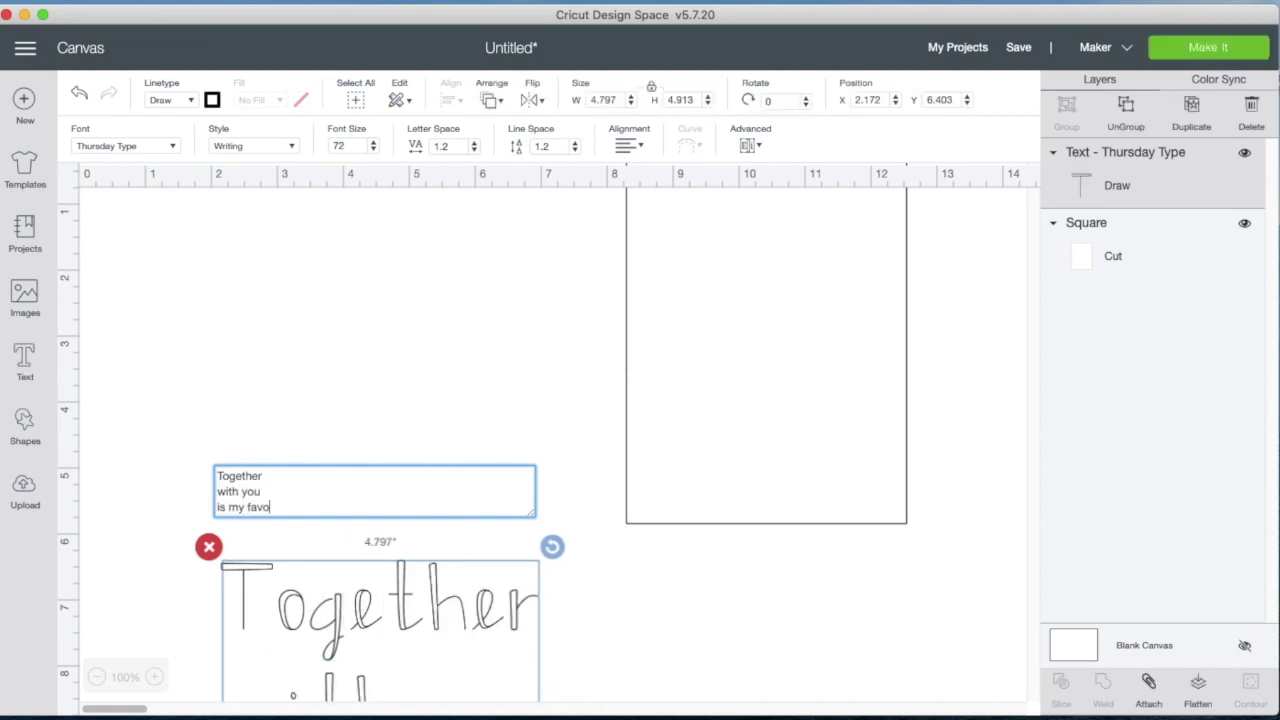
Step: Finish the four-line verse and move the text block to the canvas upper left
text(te)
key(Return)
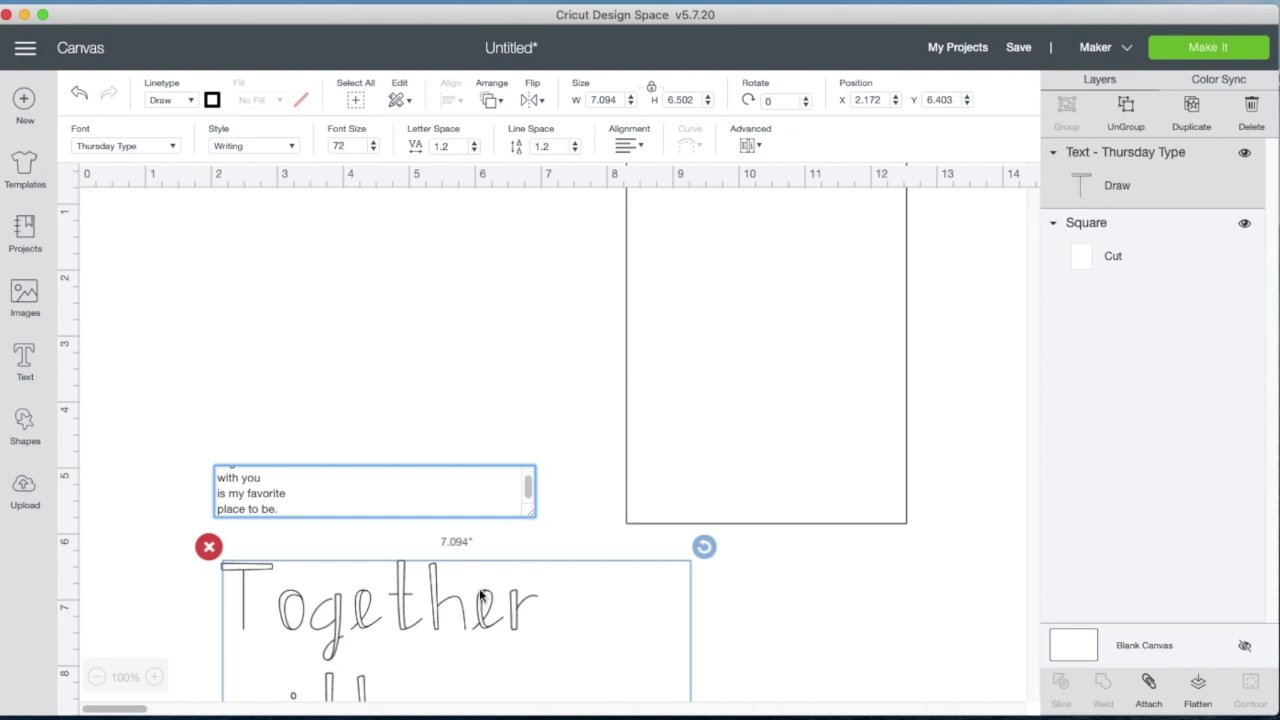
drag(464, 592, 383, 232)
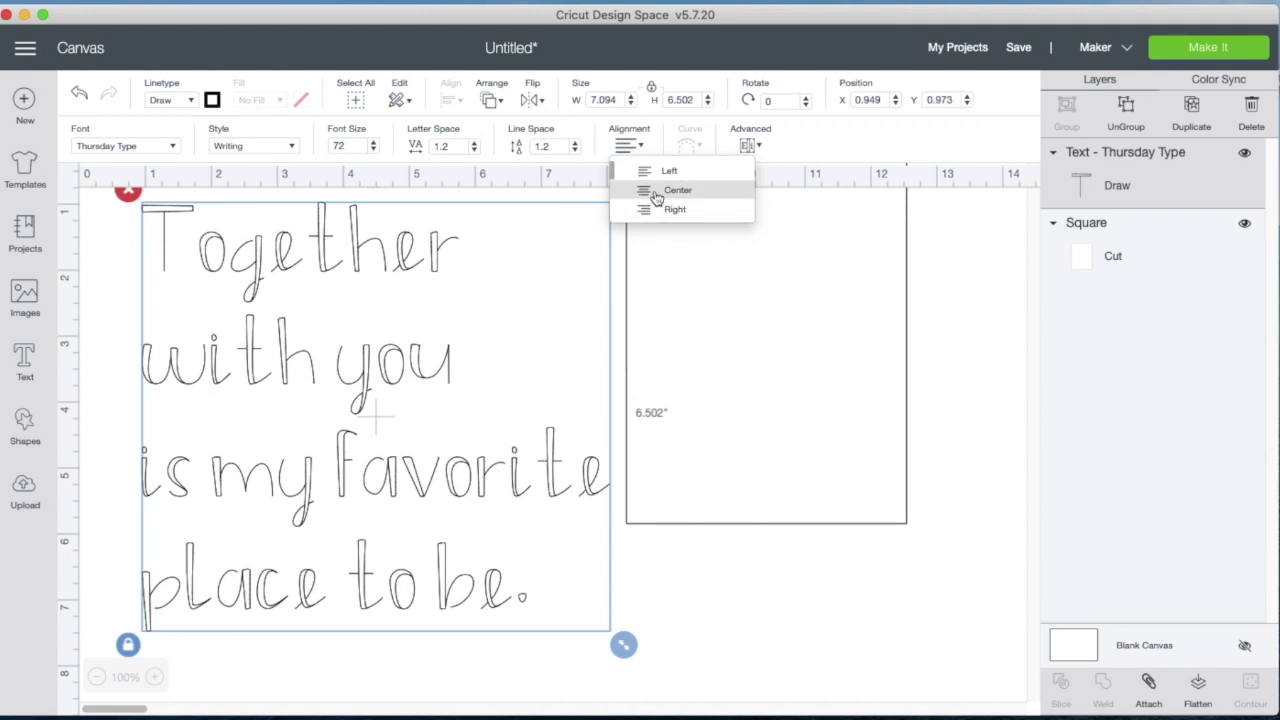
Step: Center-align the verse lines, shrink the verse, and place it on the card rectangle
click(657, 197)
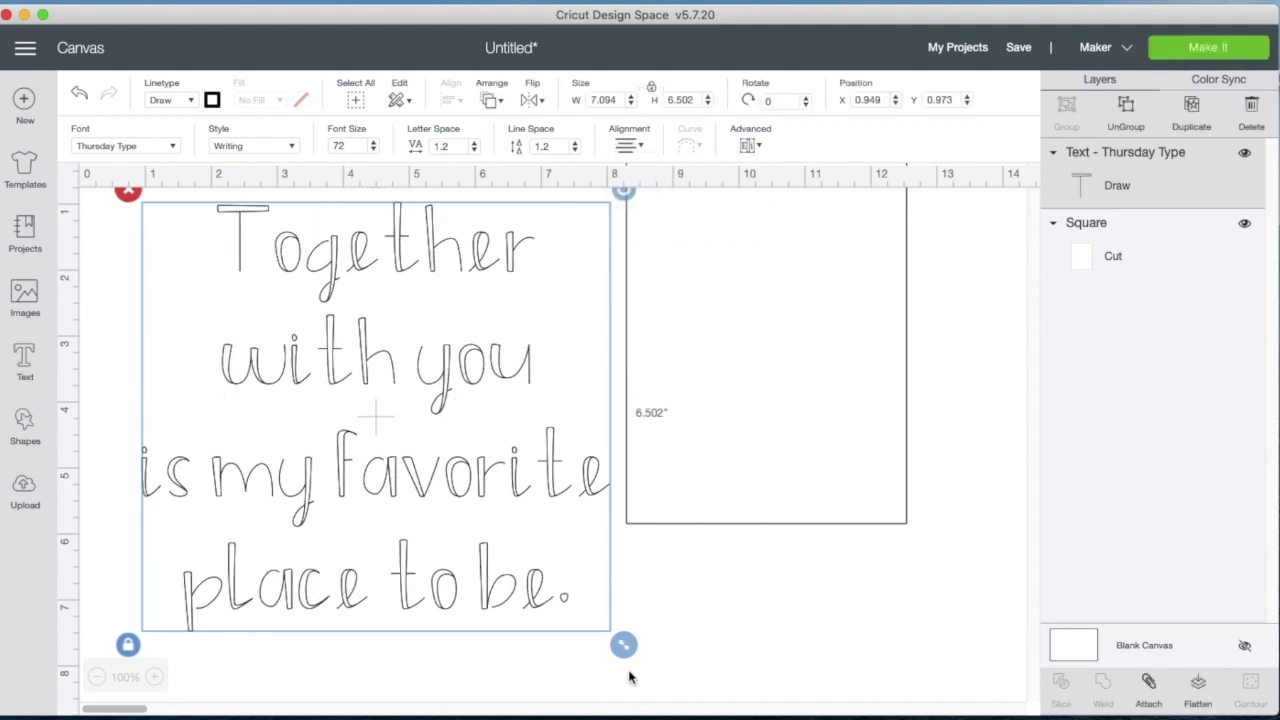
drag(623, 645, 384, 425)
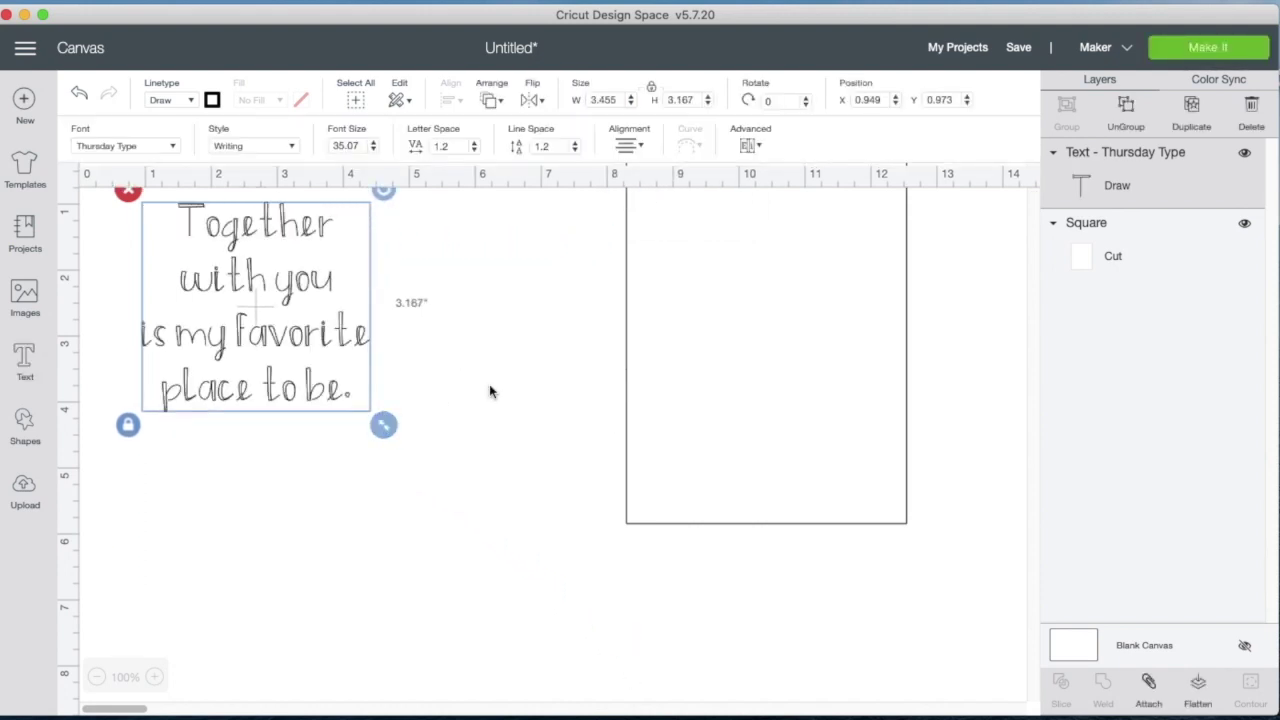
mouse_move(733, 362)
mouse_down()
mouse_move(543, 457)
mouse_move(531, 430)
mouse_up()
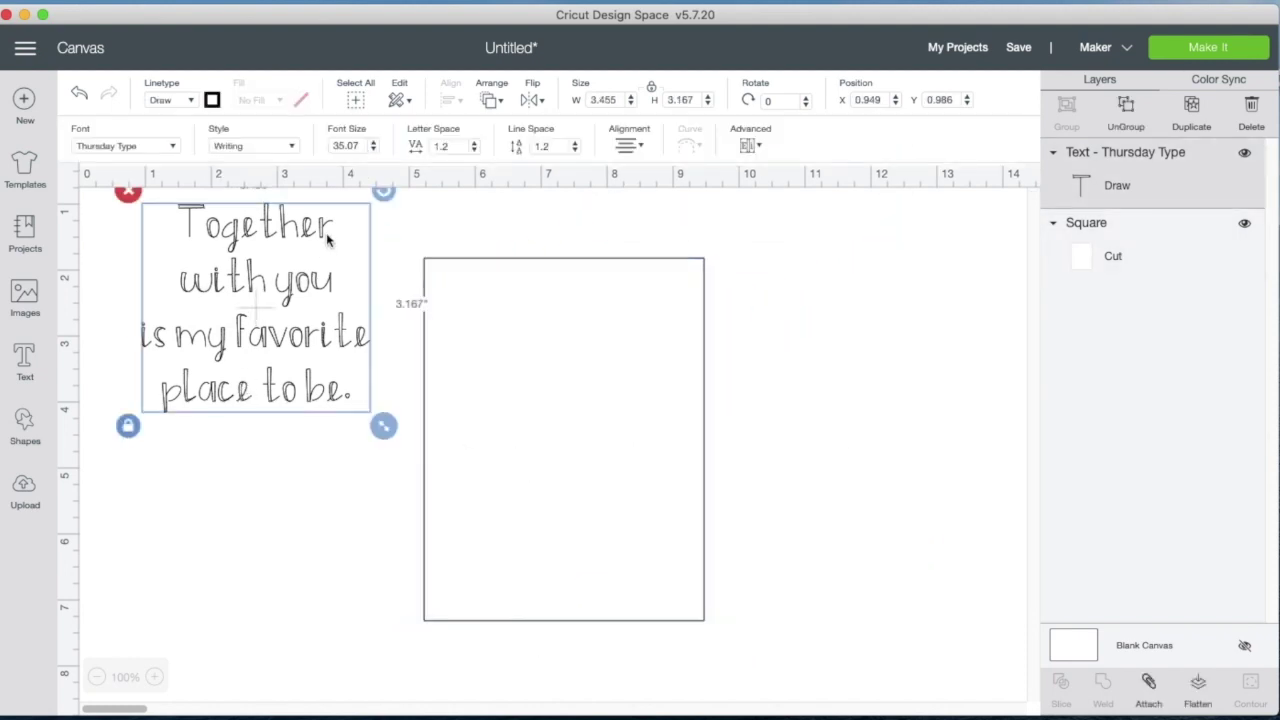
mouse_move(329, 237)
mouse_down()
mouse_move(492, 347)
mouse_move(611, 369)
mouse_move(636, 350)
mouse_up()
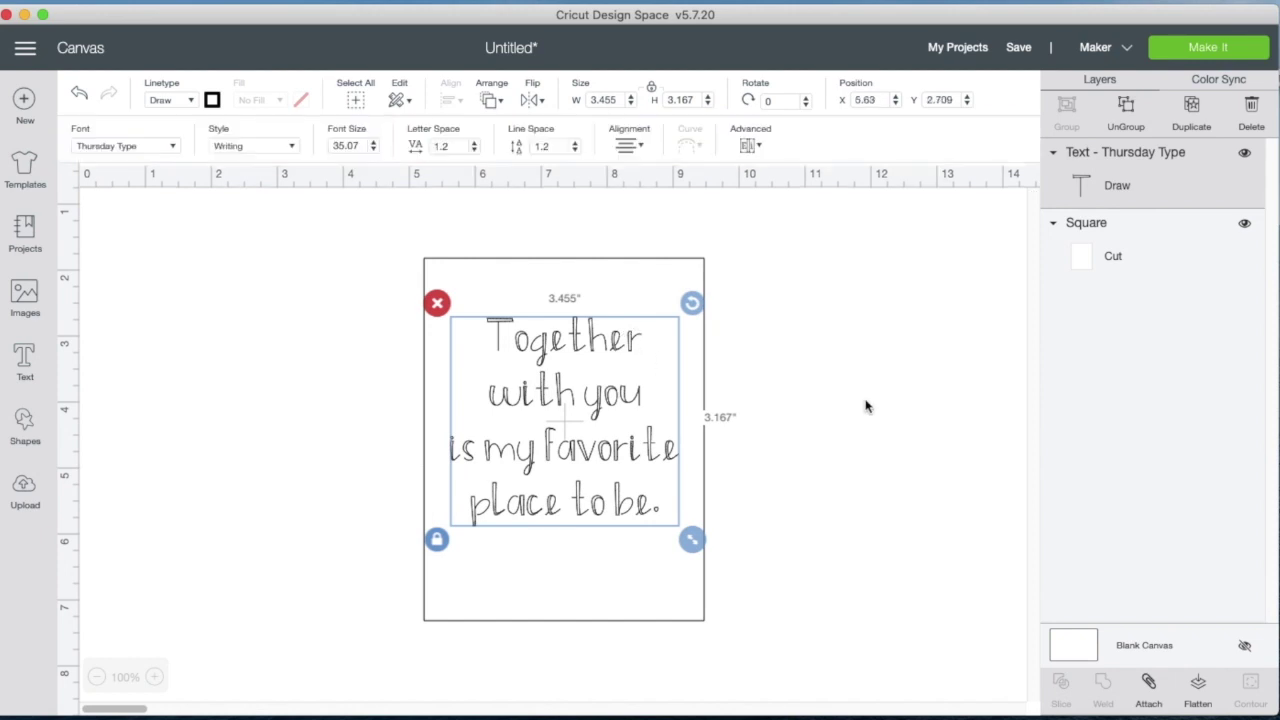
Step: Fine-tune the verse to 3.26 inches wide and center it on the card
click(866, 406)
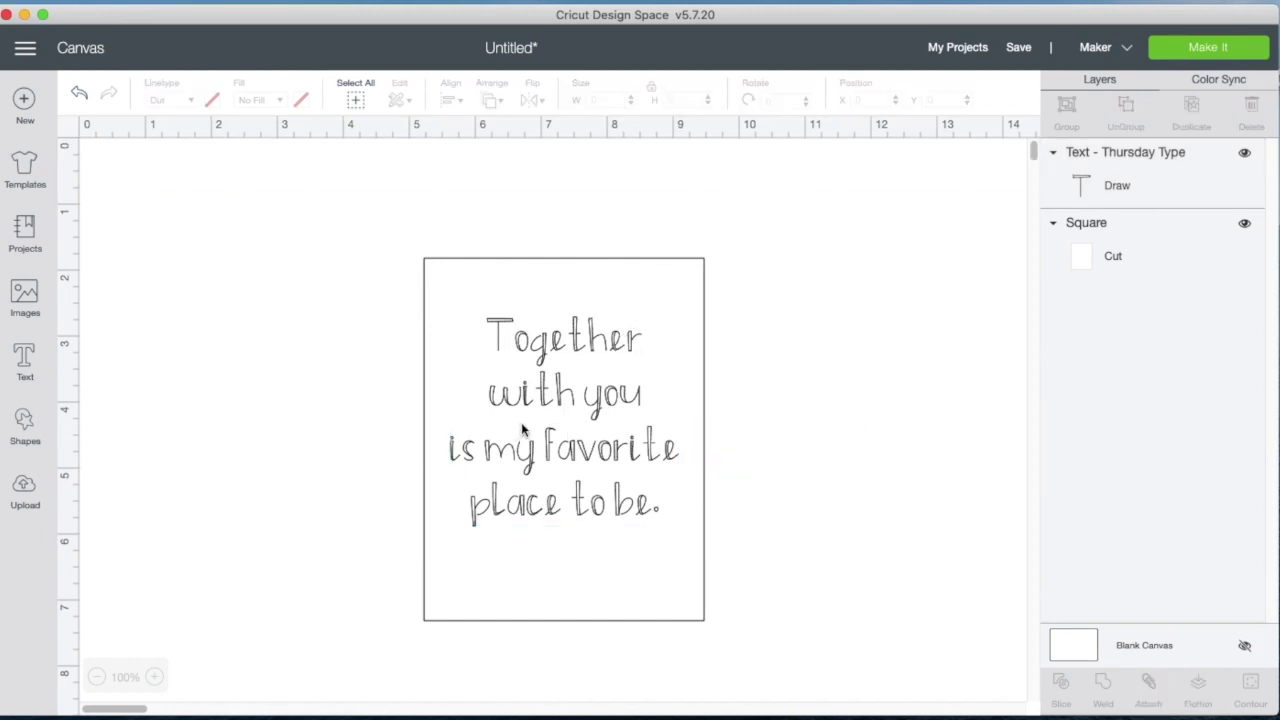
click(561, 437)
click(632, 497)
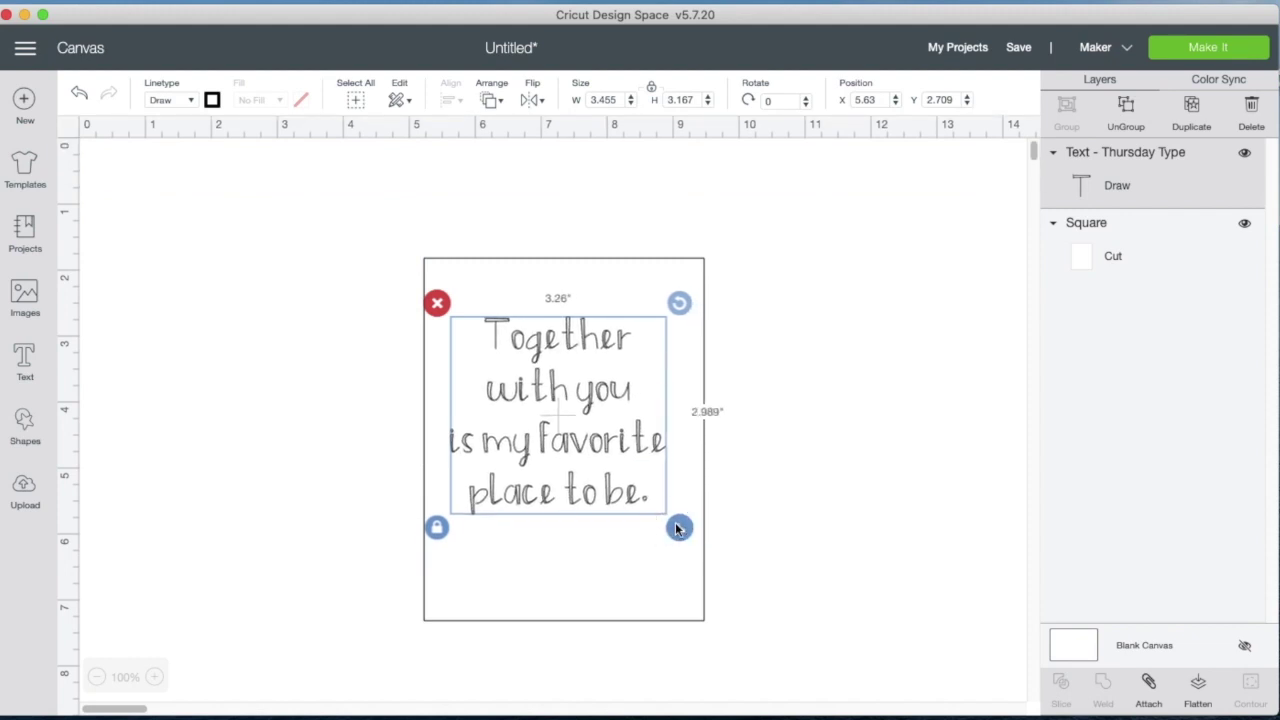
drag(688, 541, 679, 527)
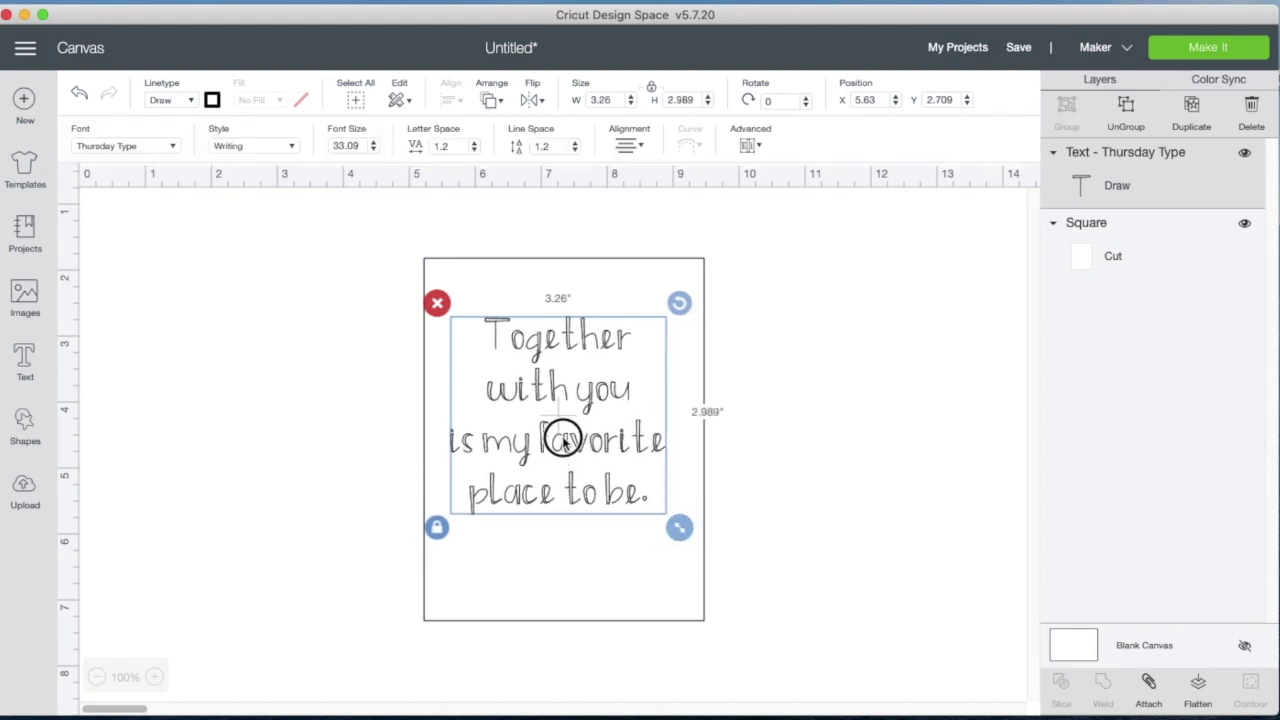
drag(563, 440, 571, 444)
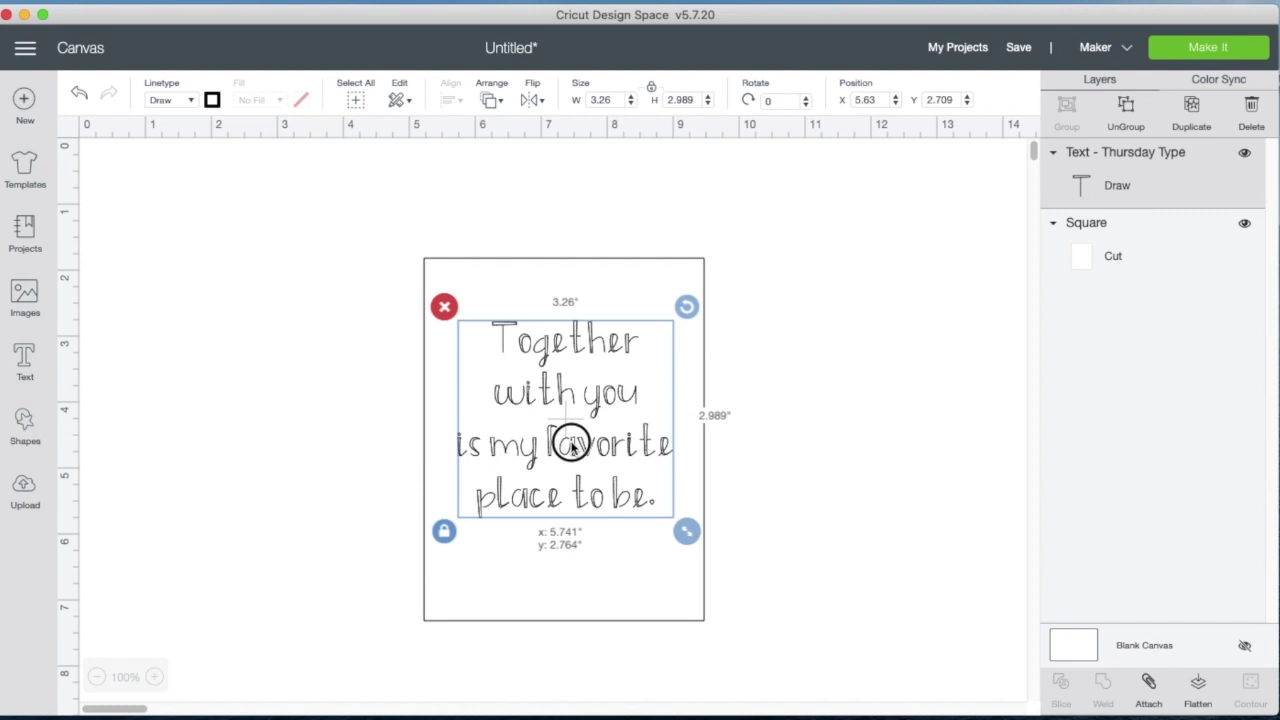
click(762, 462)
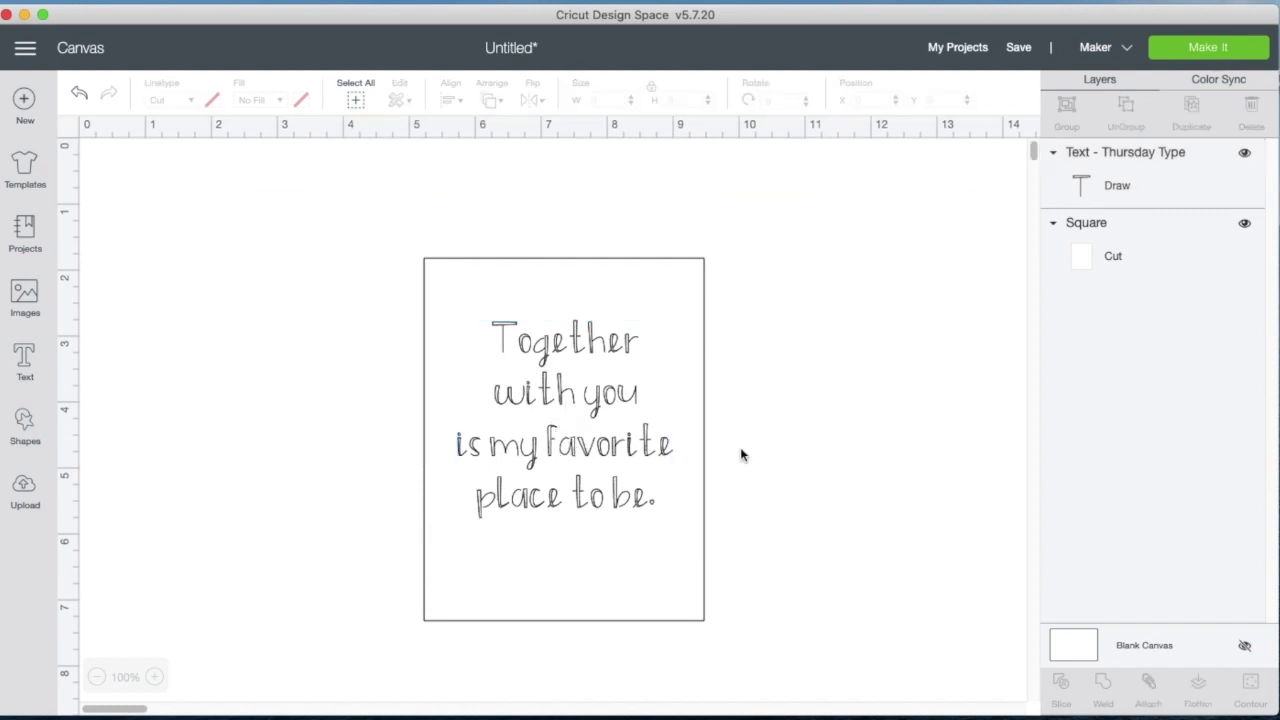
Step: Group and attach verse with card, then place it at the mat's top-right
drag(401, 281, 760, 548)
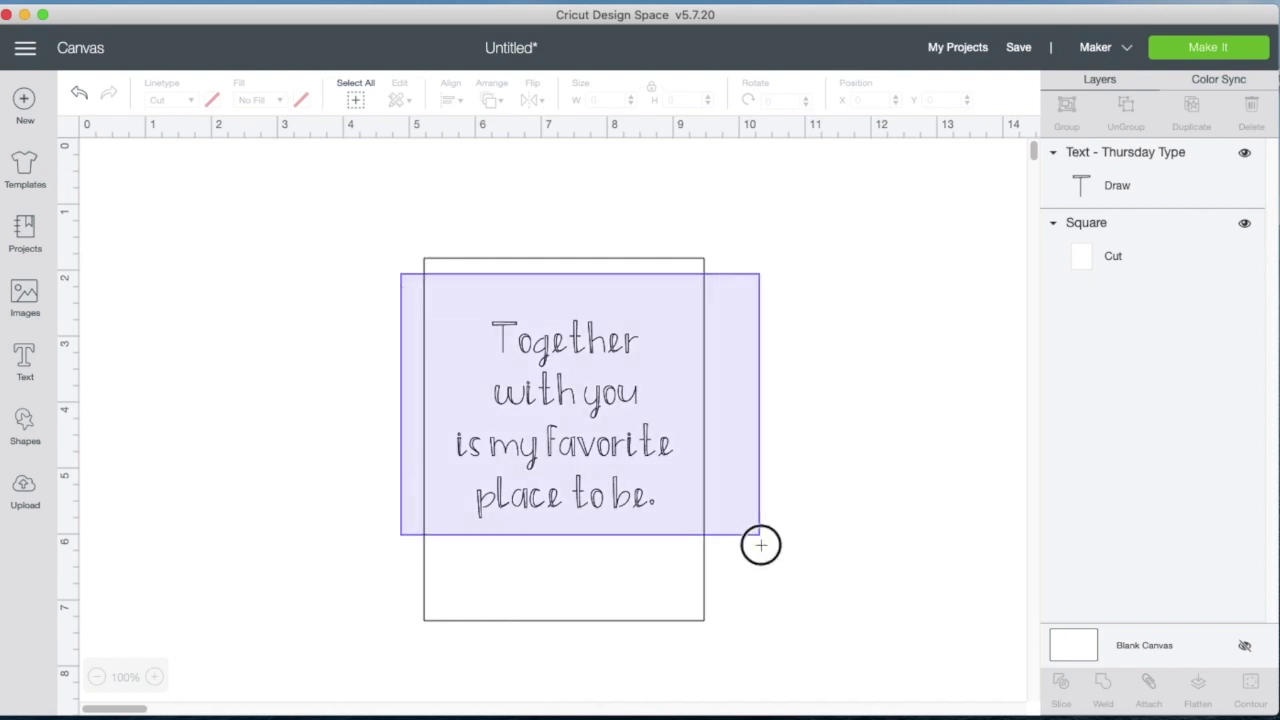
click(1068, 114)
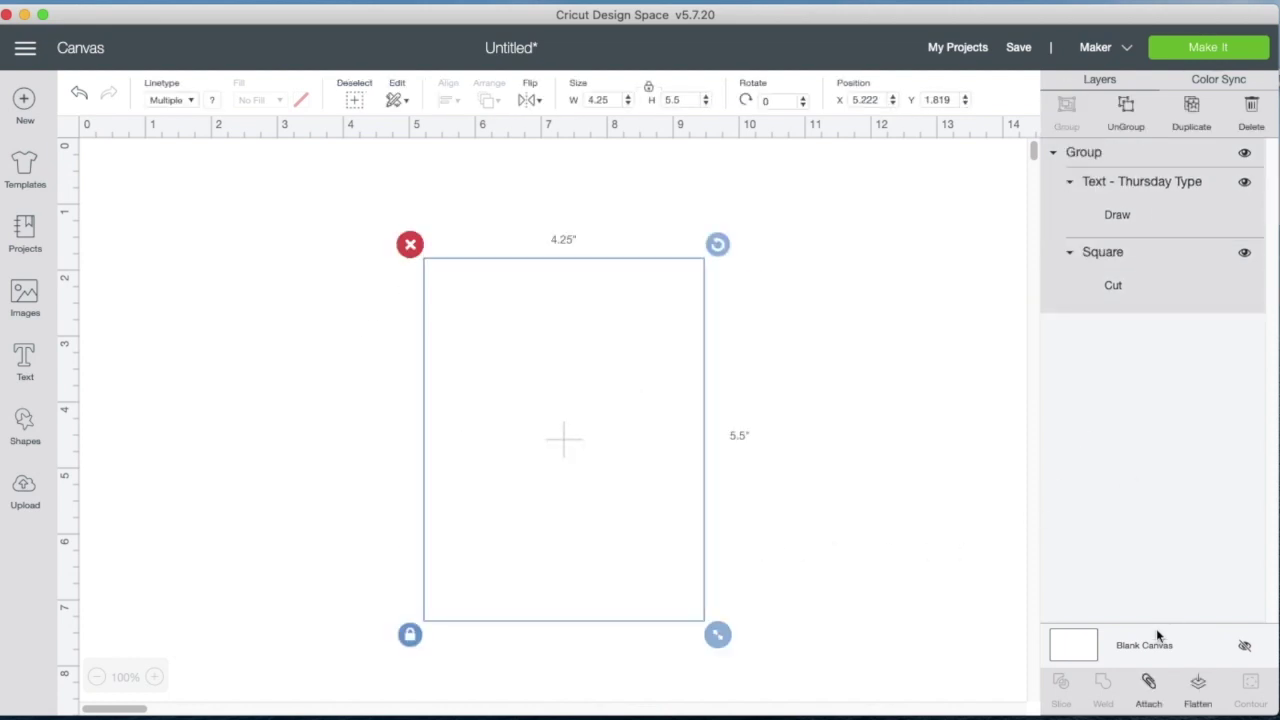
click(1148, 685)
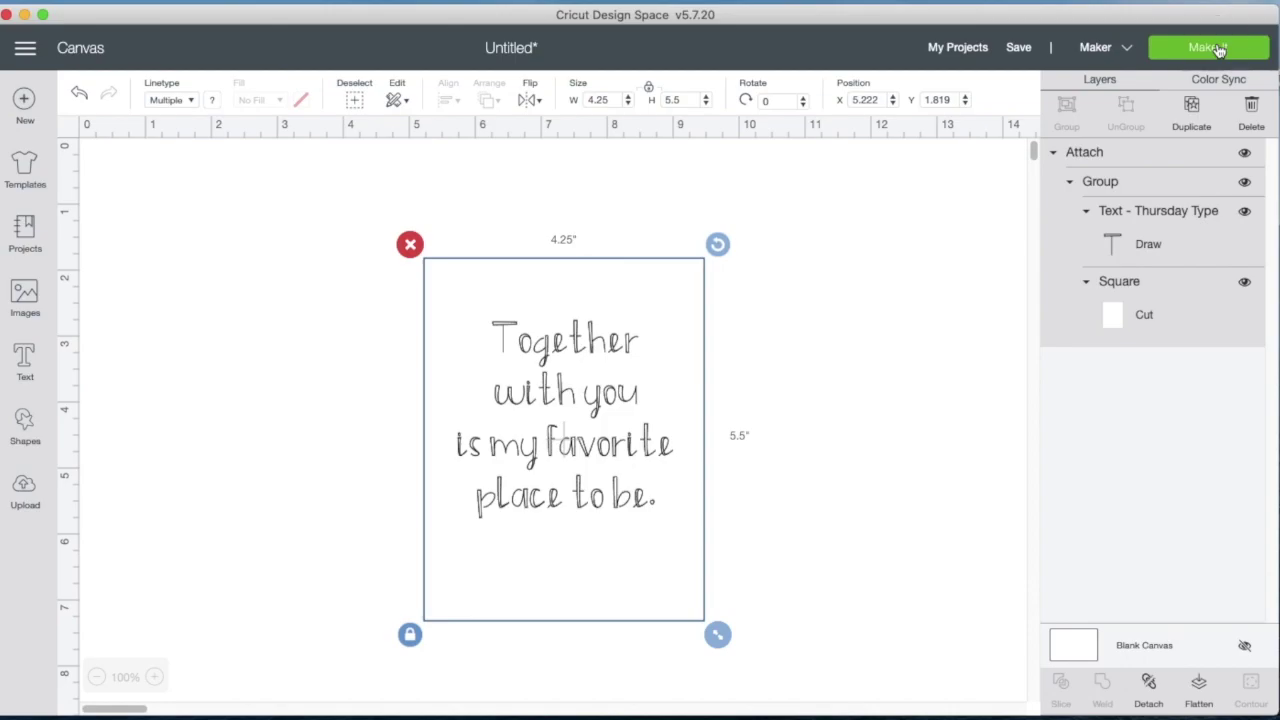
click(1219, 50)
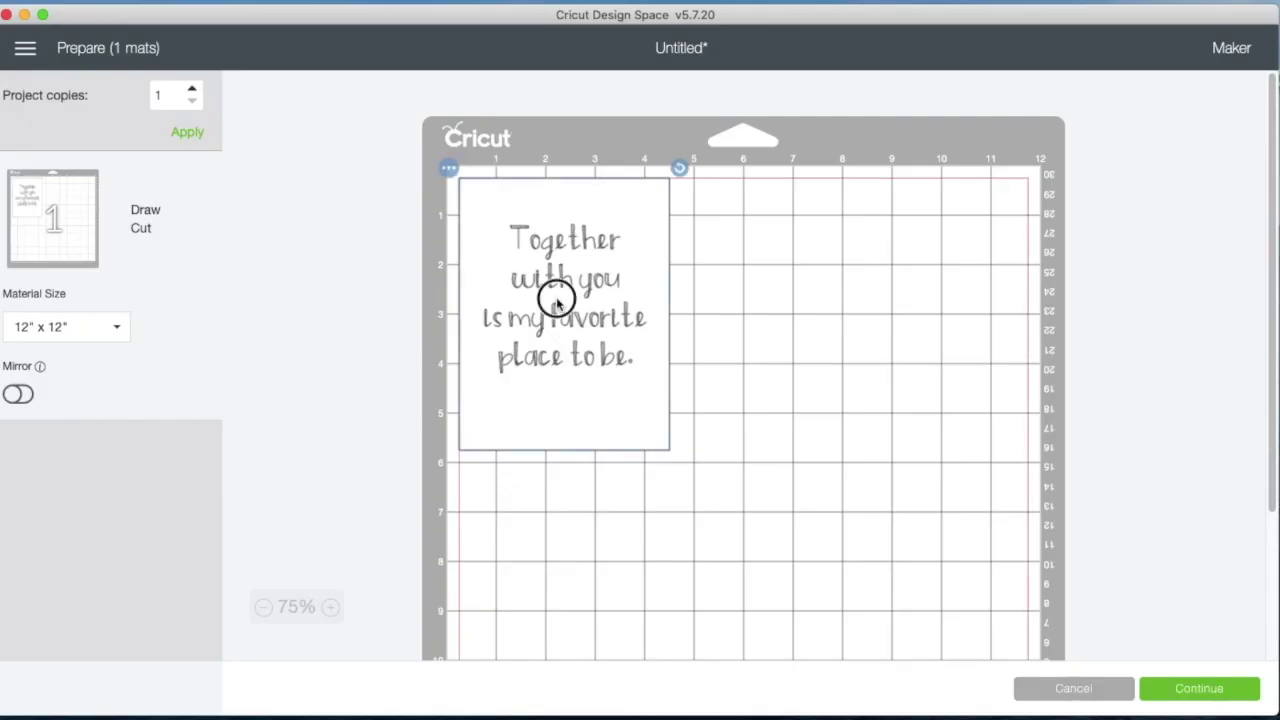
drag(557, 300, 927, 197)
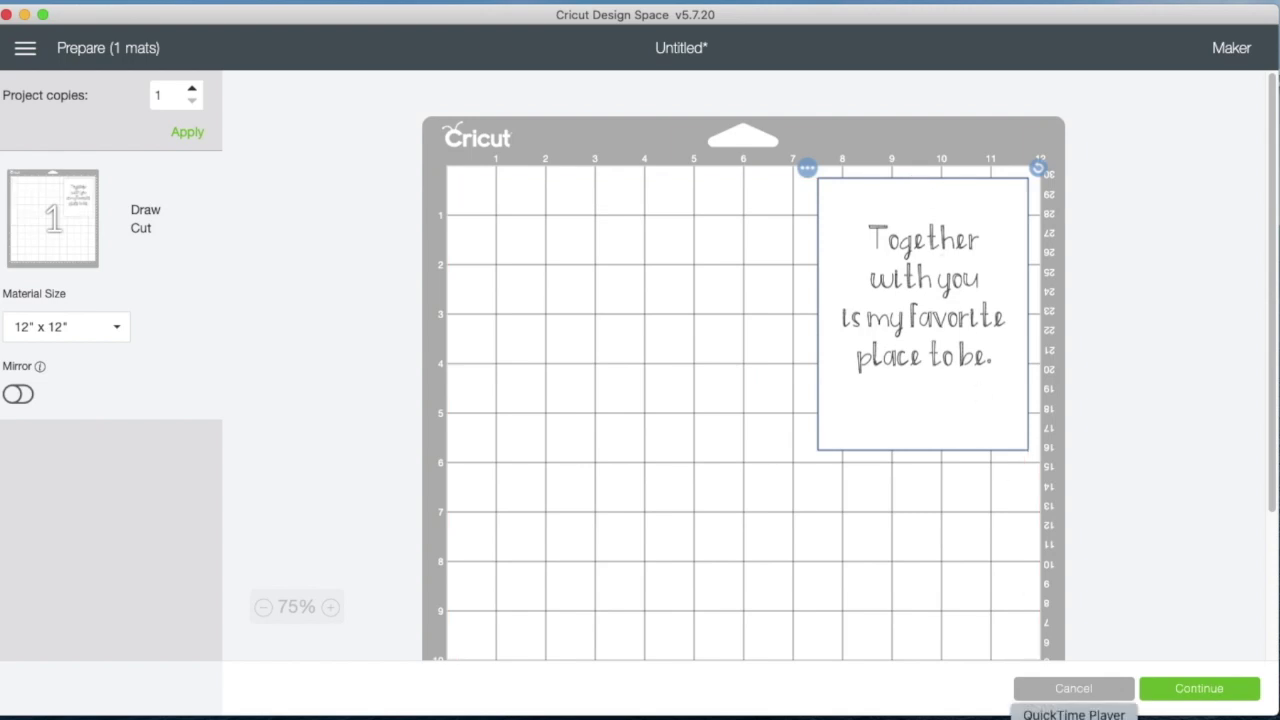
Step: Continue to the connected Maker and choose Medium Cardstock – 80 lb (216 gsm) as the material
click(1210, 690)
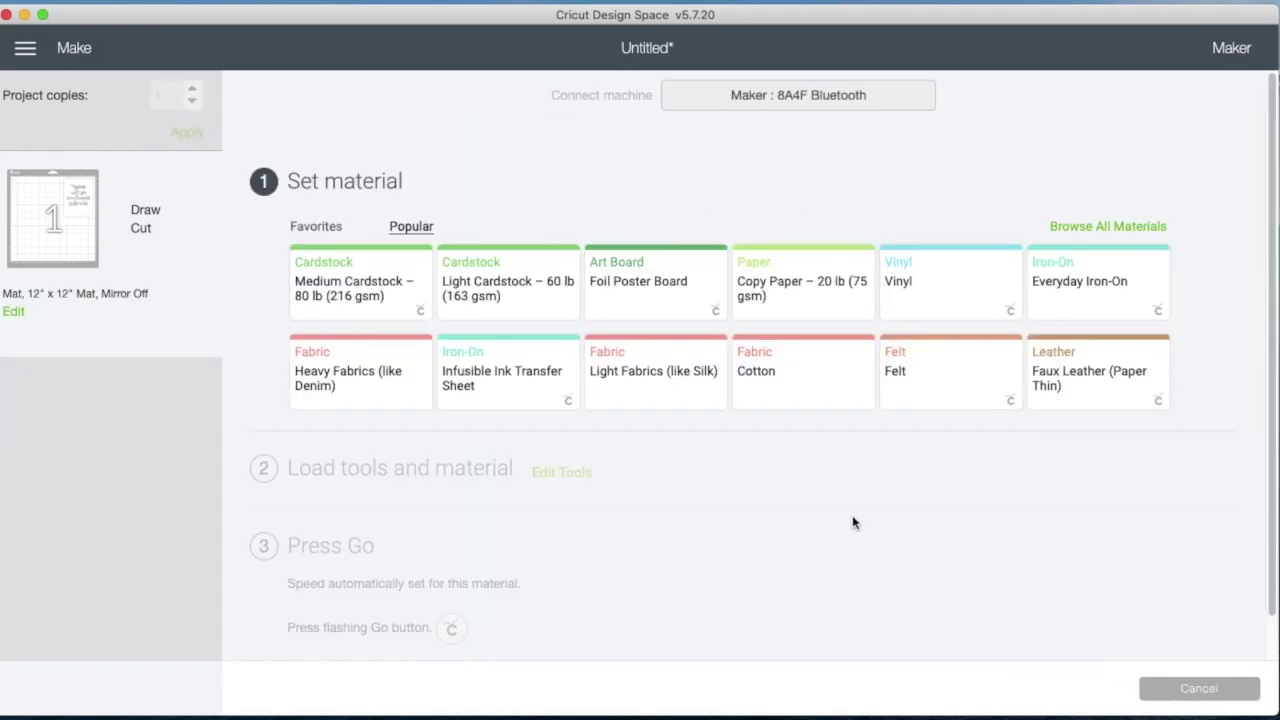
click(366, 279)
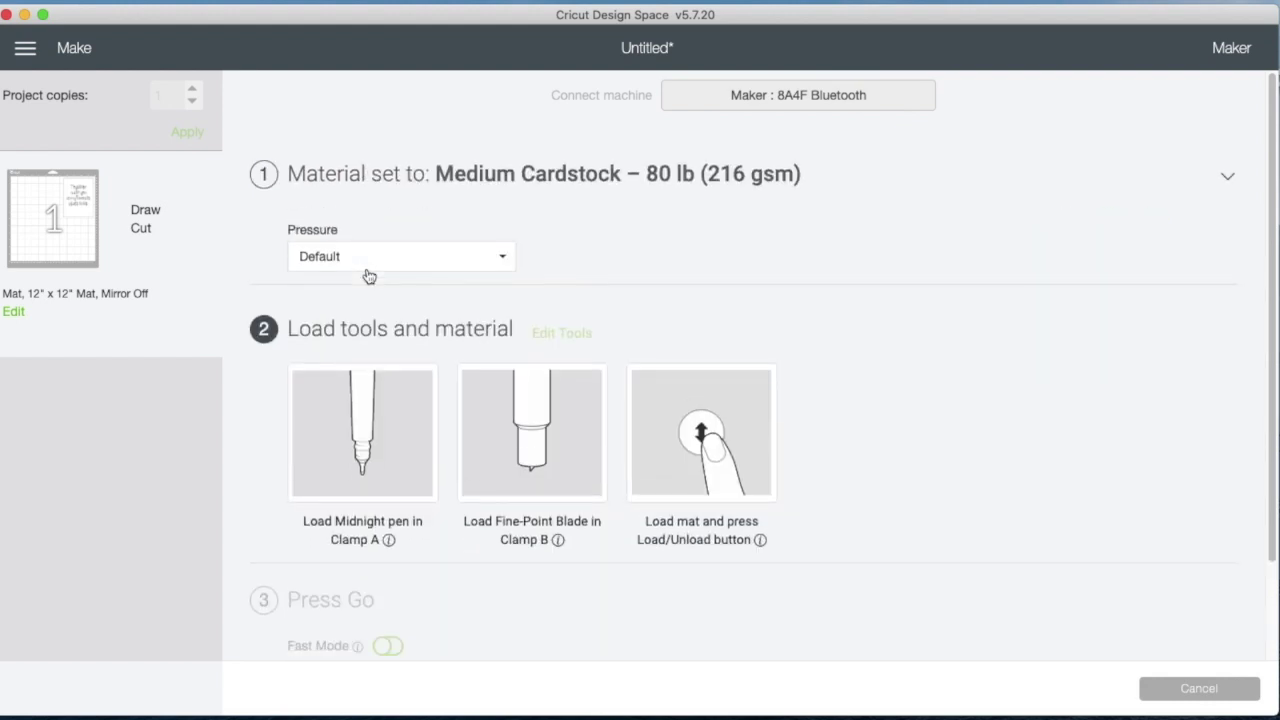